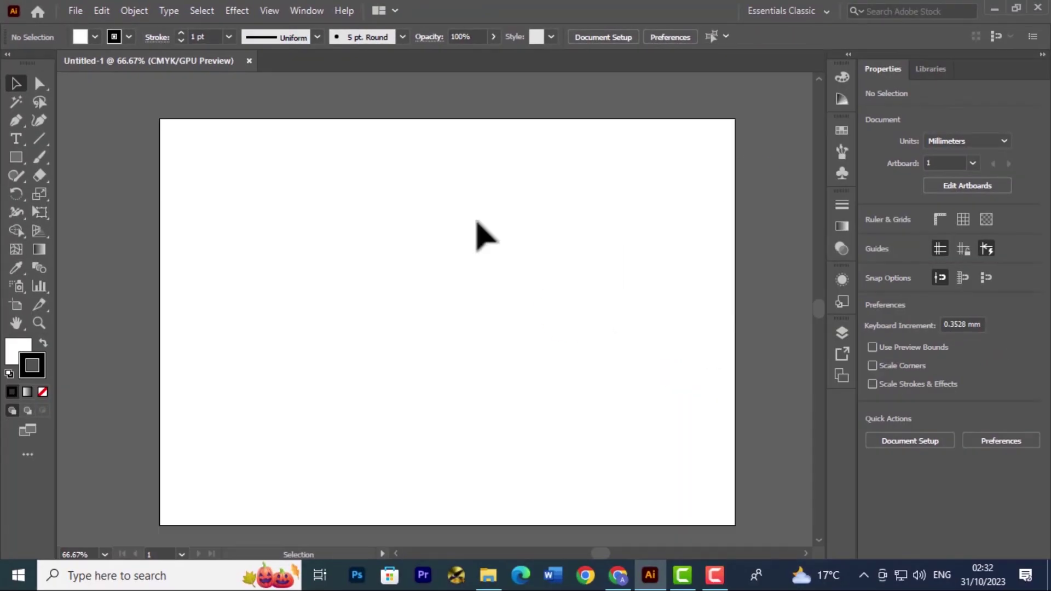
key("ctrl+plus")
key("ctrl+minus")
key("ctrl+minus")
key("ctrl+minus")
key("ctrl+minus")
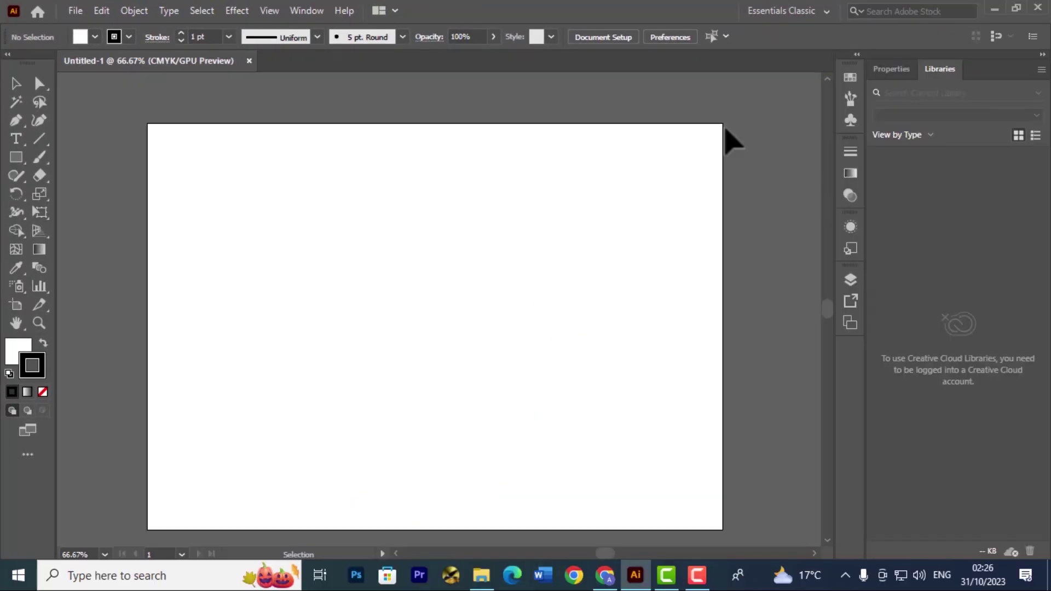
- View the contents of the Properties and Libraries panels in turn
left_click(902, 74)
left_click(922, 70)
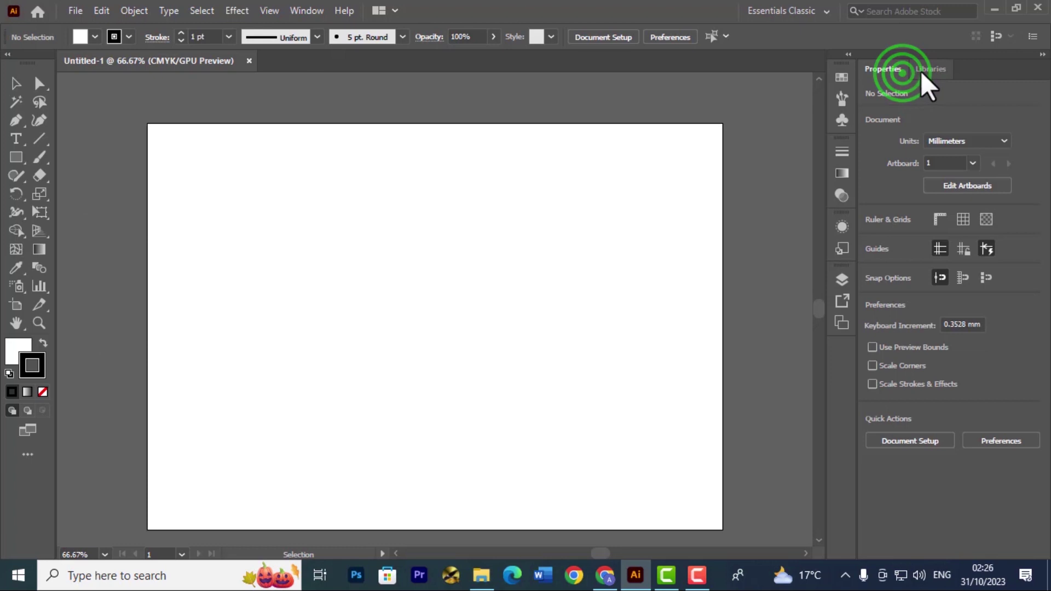
left_click(893, 69)
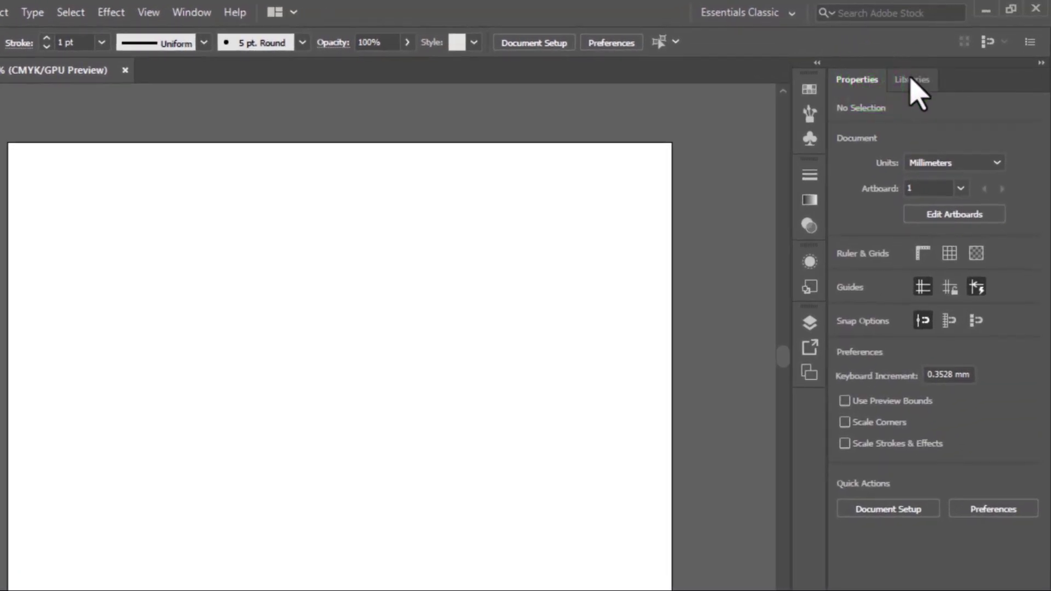
left_click(911, 81)
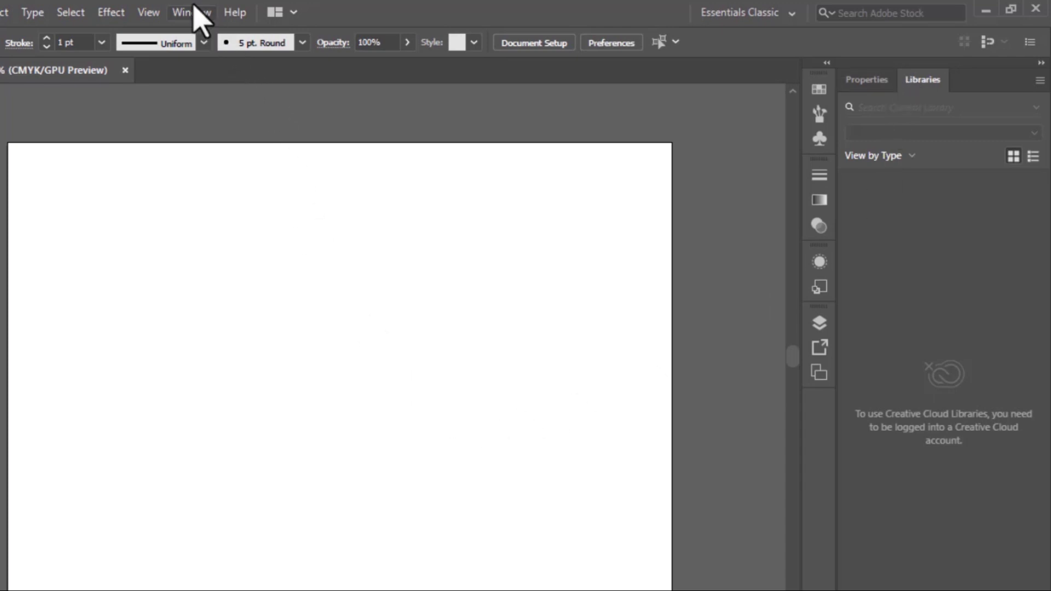
- Show the Color panel and dock it as a tab in the group with Properties and Libraries
left_click(193, 6)
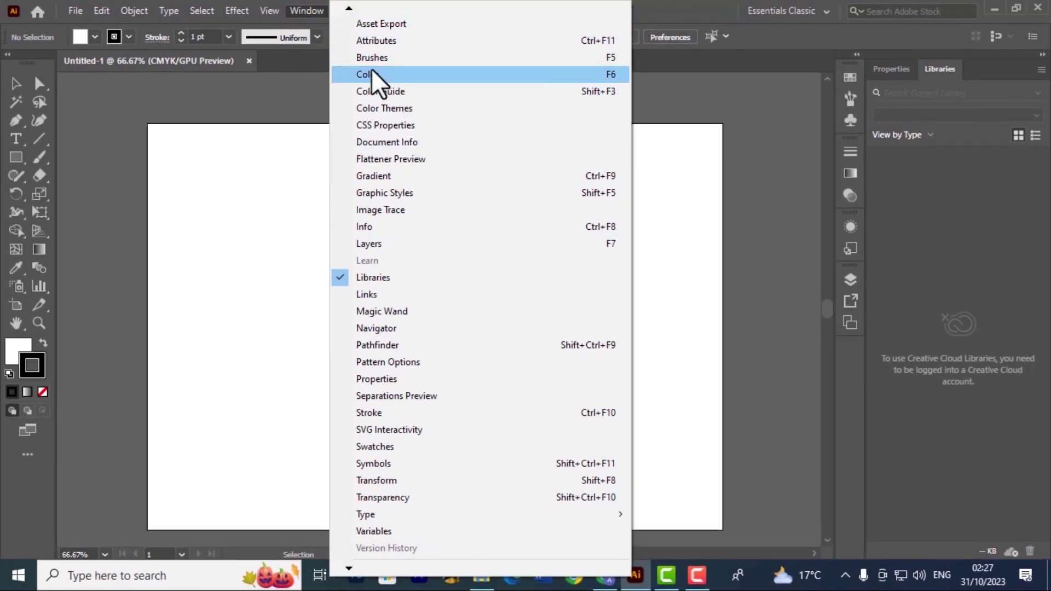
left_click(342, 76)
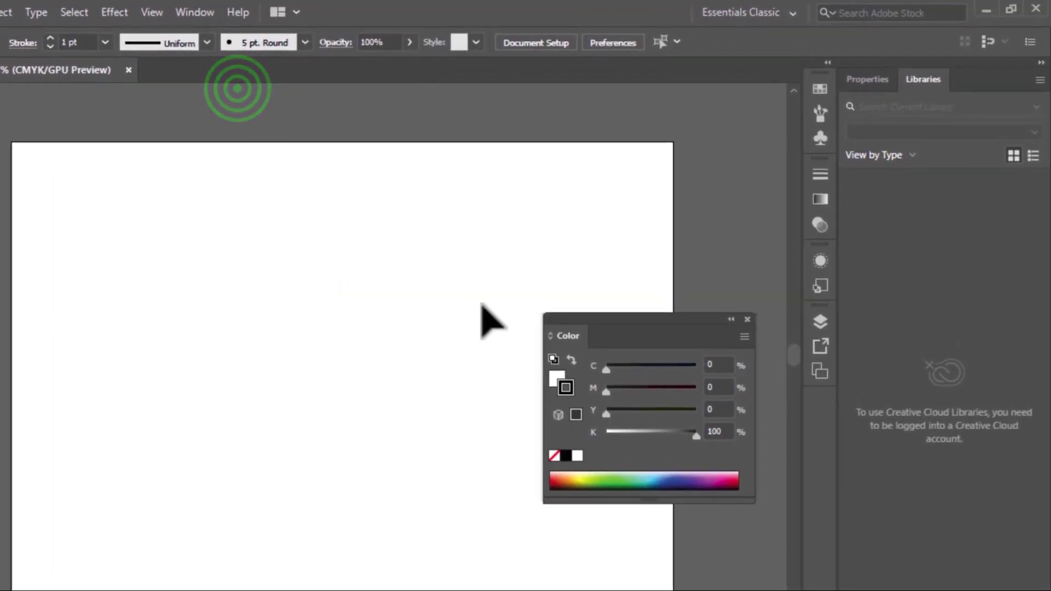
left_click_drag(586, 321, 265, 238)
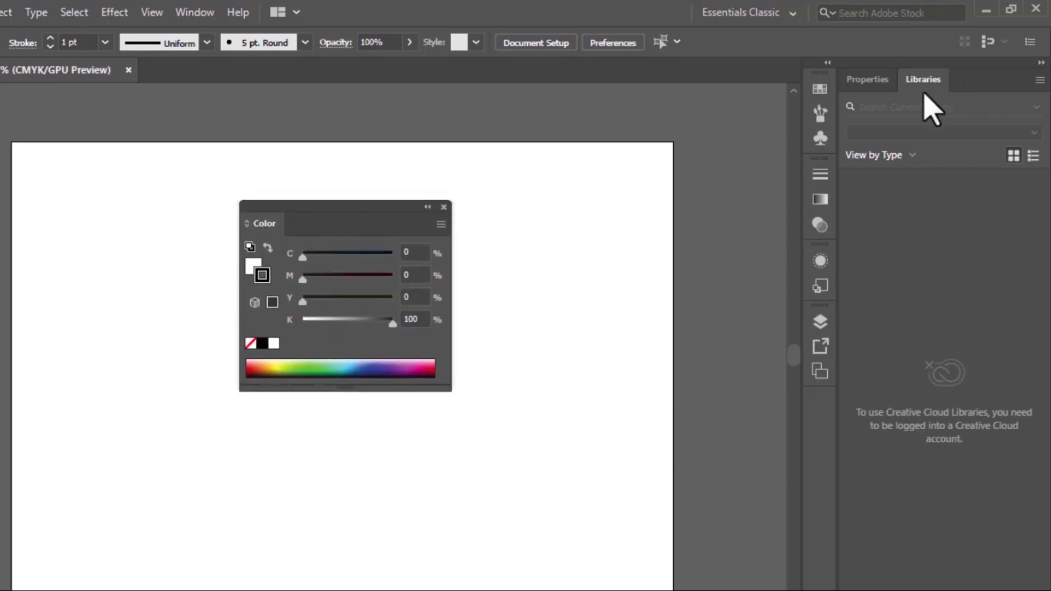
left_click_drag(261, 223, 659, 251)
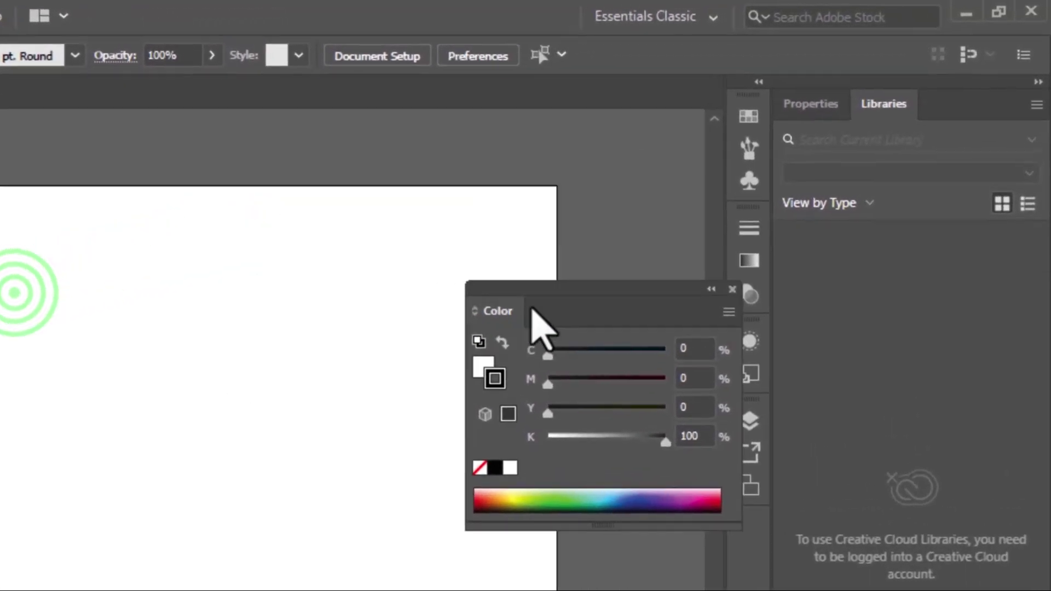
left_click_drag(530, 309, 925, 122)
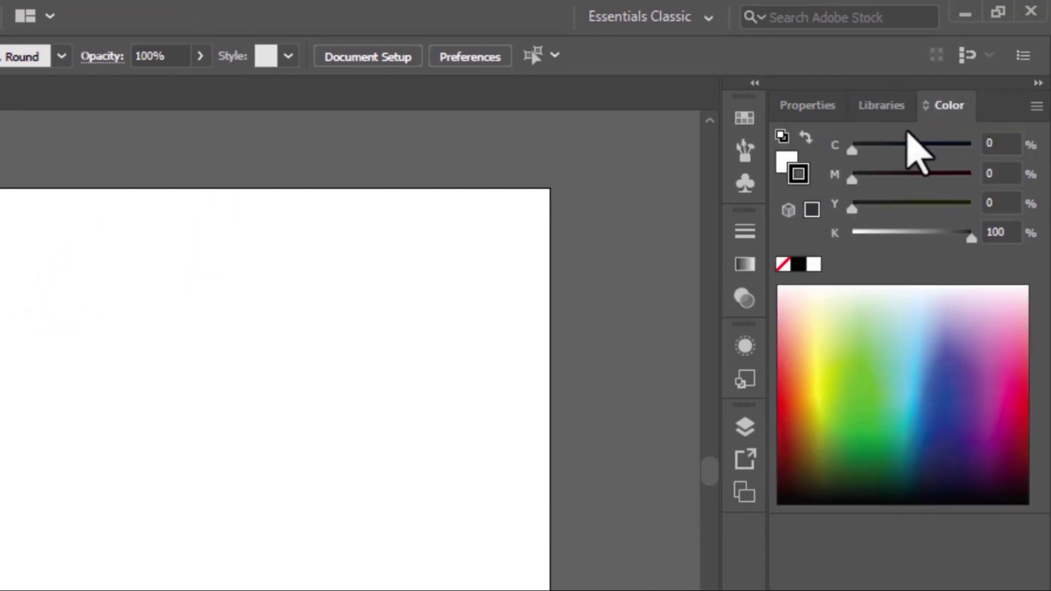
left_click(876, 102)
left_click(815, 103)
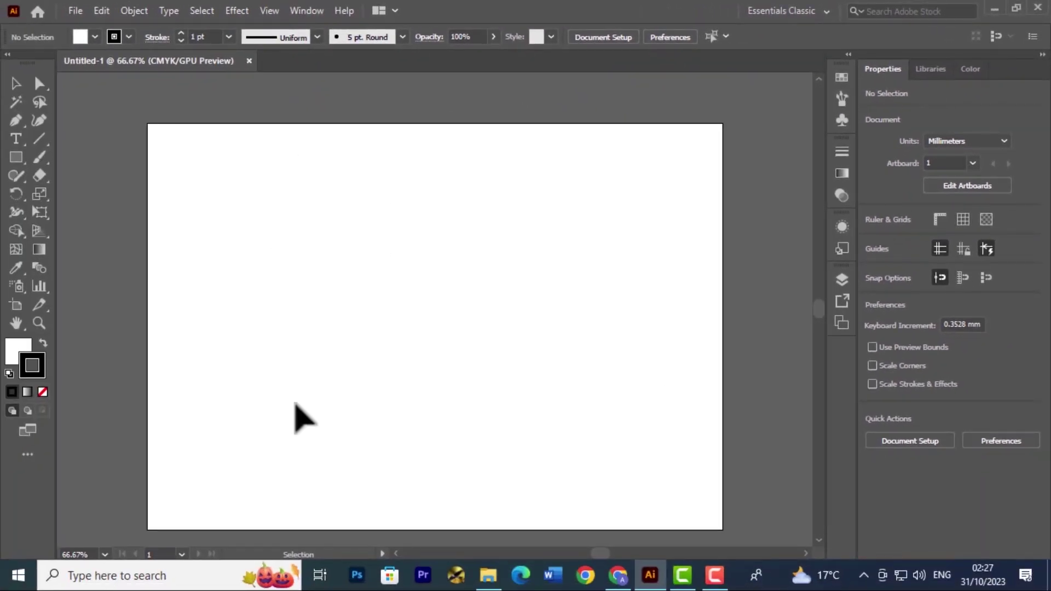
left_click(959, 70)
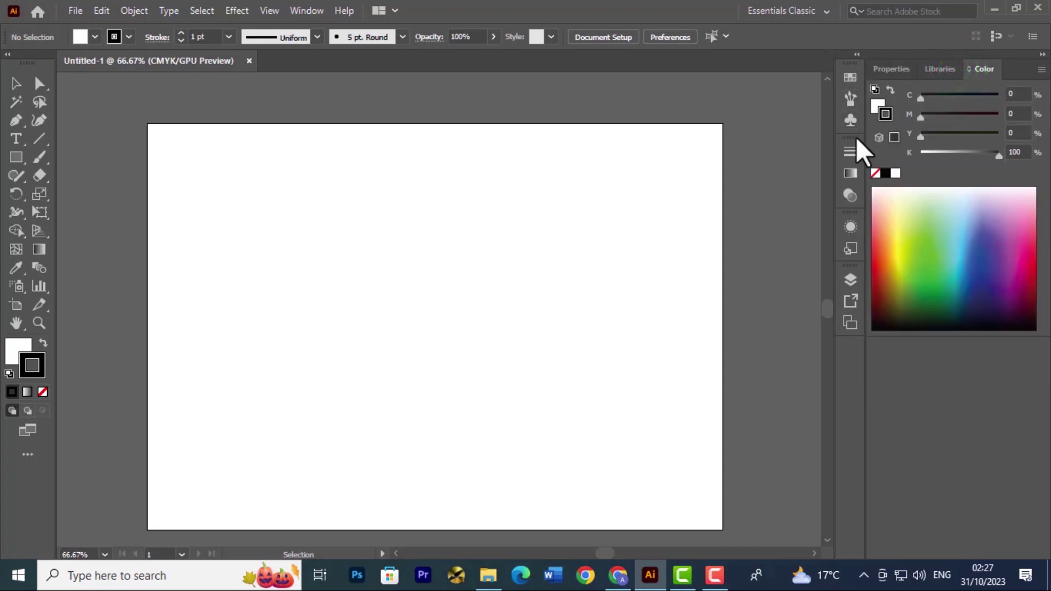
- Show the Swatches panel and detach its group with Brushes and Symbols from the dock as a floating window
left_click(307, 10)
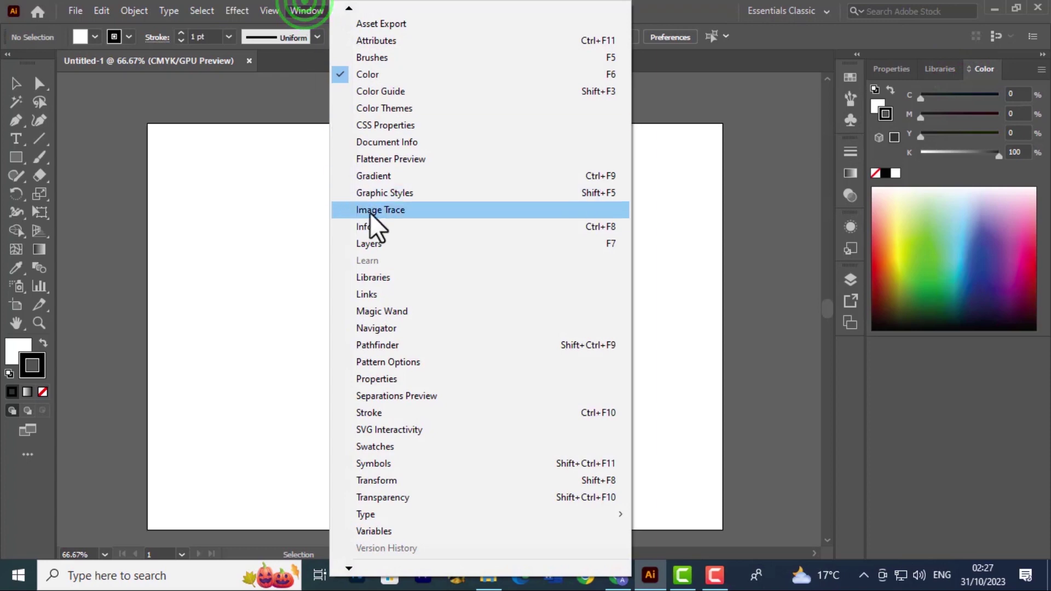
left_click(346, 446)
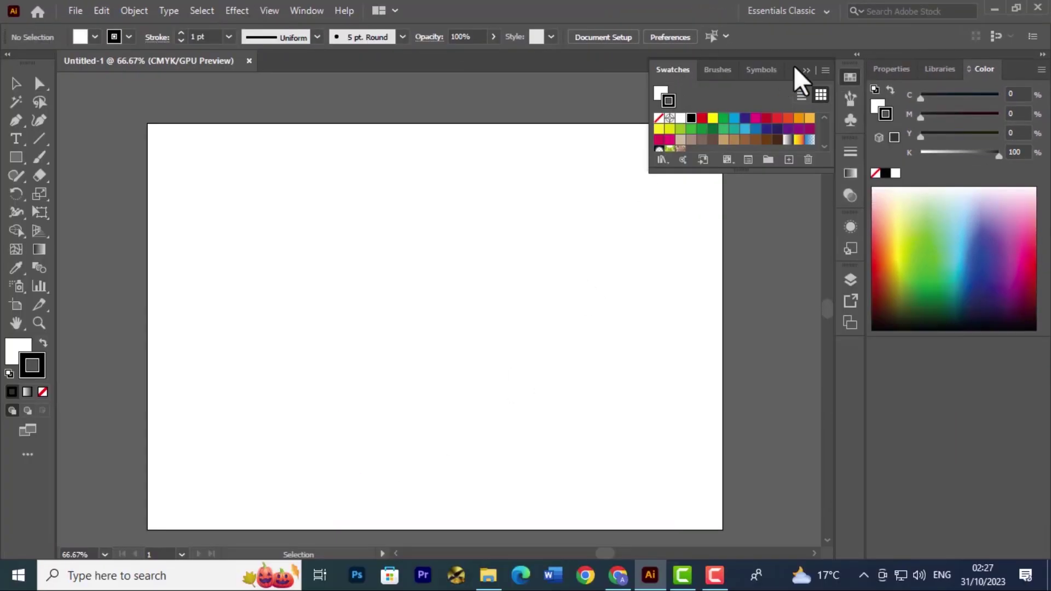
left_click_drag(789, 62, 770, 165)
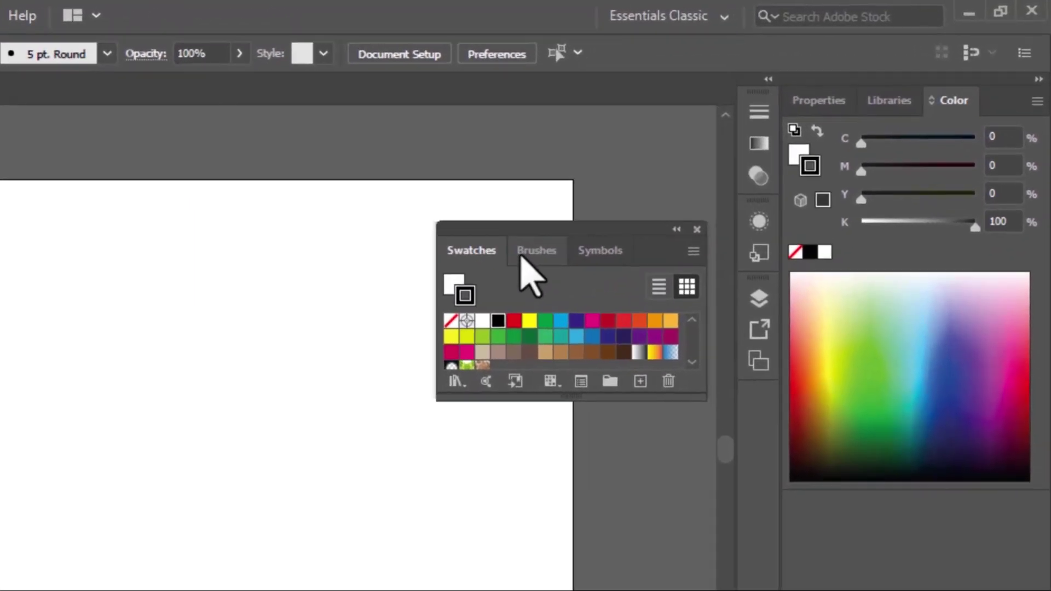
left_click(692, 173)
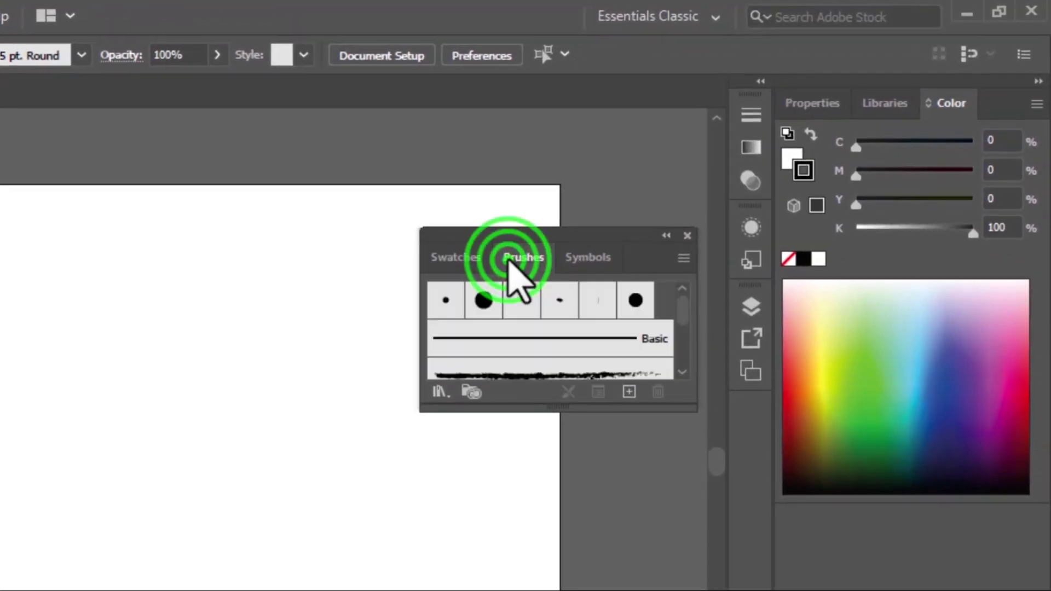
left_click(583, 257)
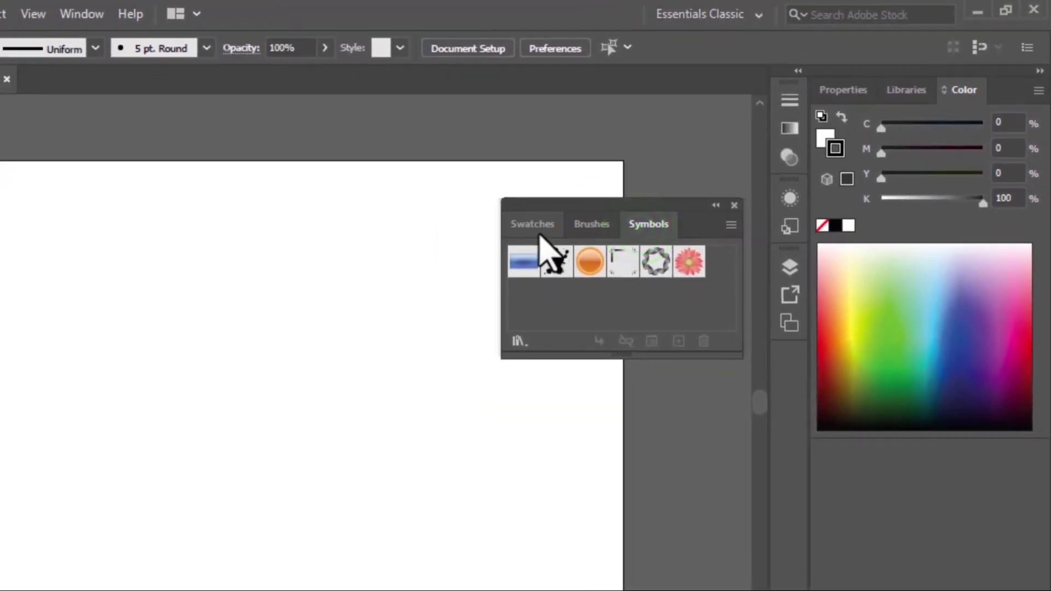
left_click(455, 257)
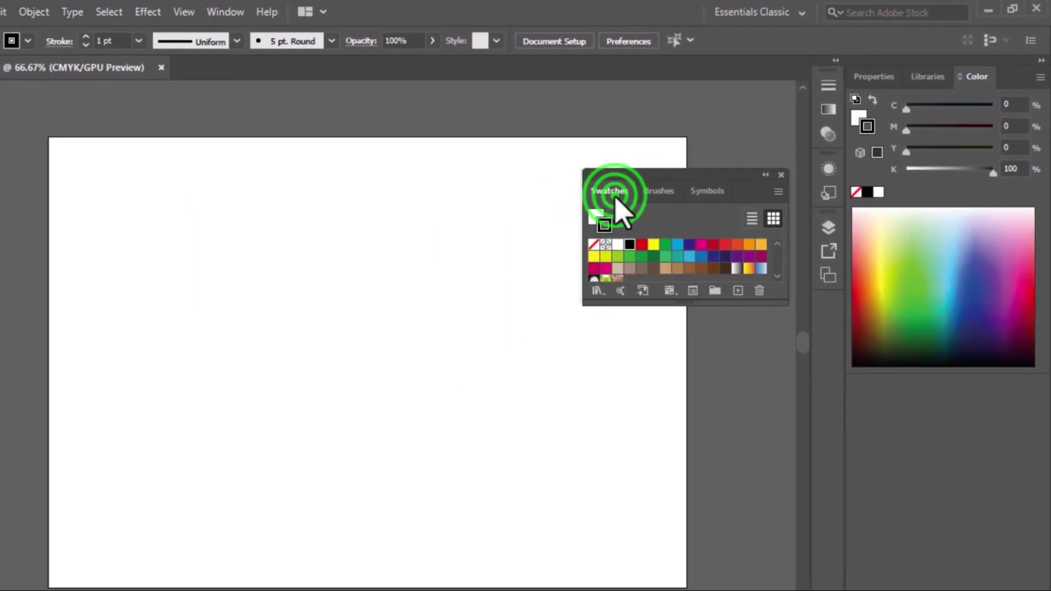
- Split the floating group into separate Swatches, Brushes and Symbols panels over the canvas
mouse_move(617, 211)
left_mouse_down()
mouse_move(382, 323)
mouse_move(165, 328)
left_mouse_up()
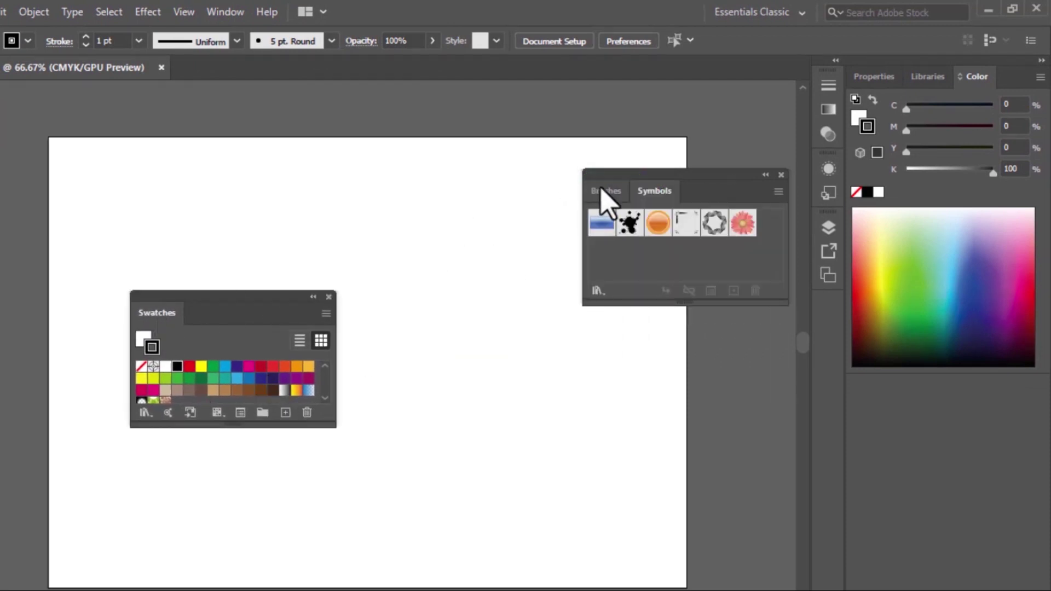
mouse_move(602, 189)
left_mouse_down()
mouse_move(495, 389)
mouse_move(478, 386)
left_mouse_up()
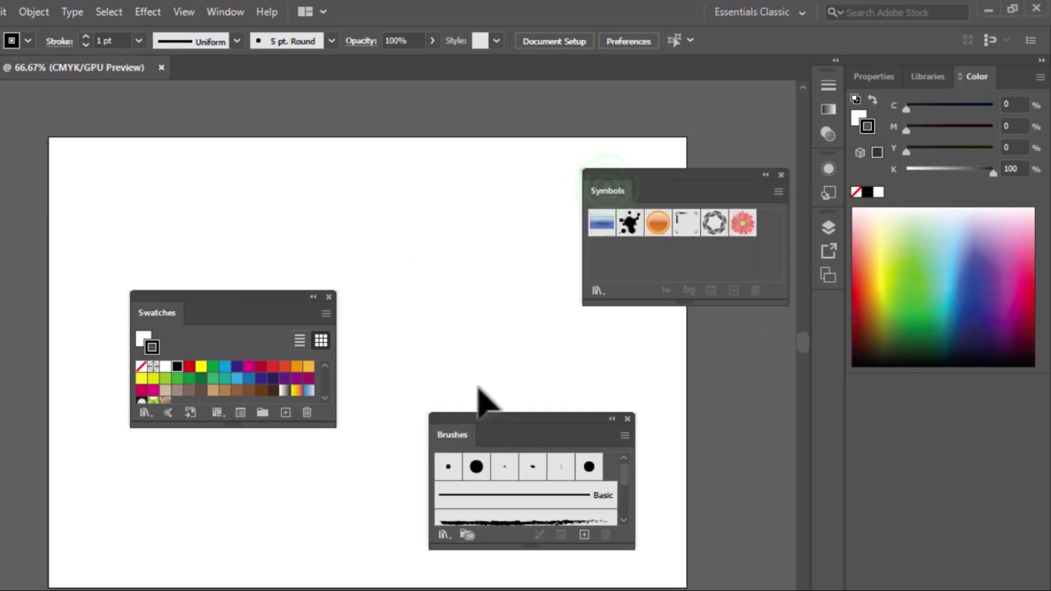
left_click_drag(607, 192, 541, 137)
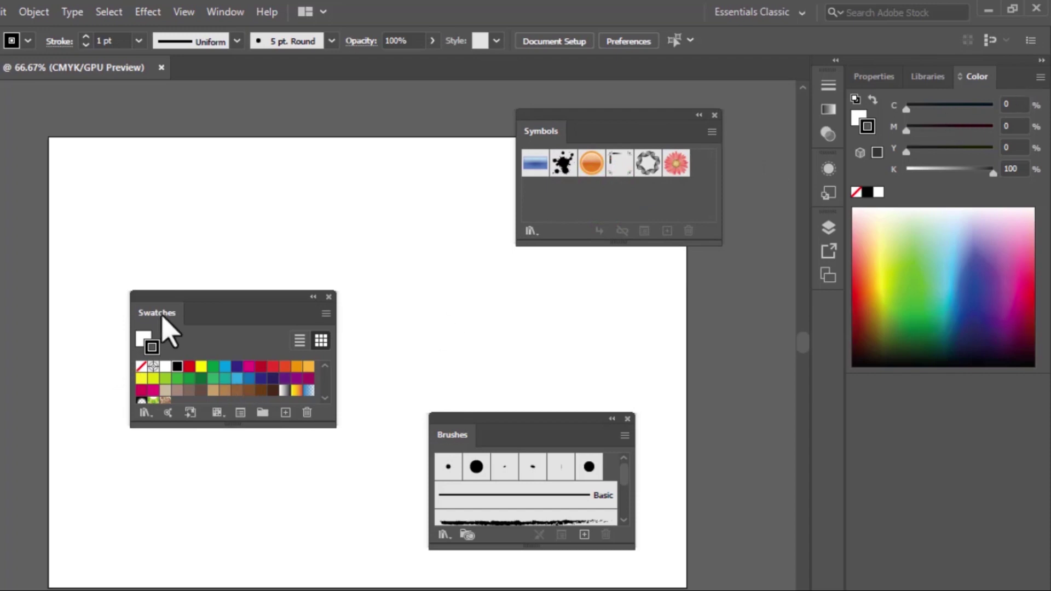
- Dock the floating Swatches and Brushes panels into the group with Properties, Libraries and Color
left_click_drag(159, 315, 1023, 91)
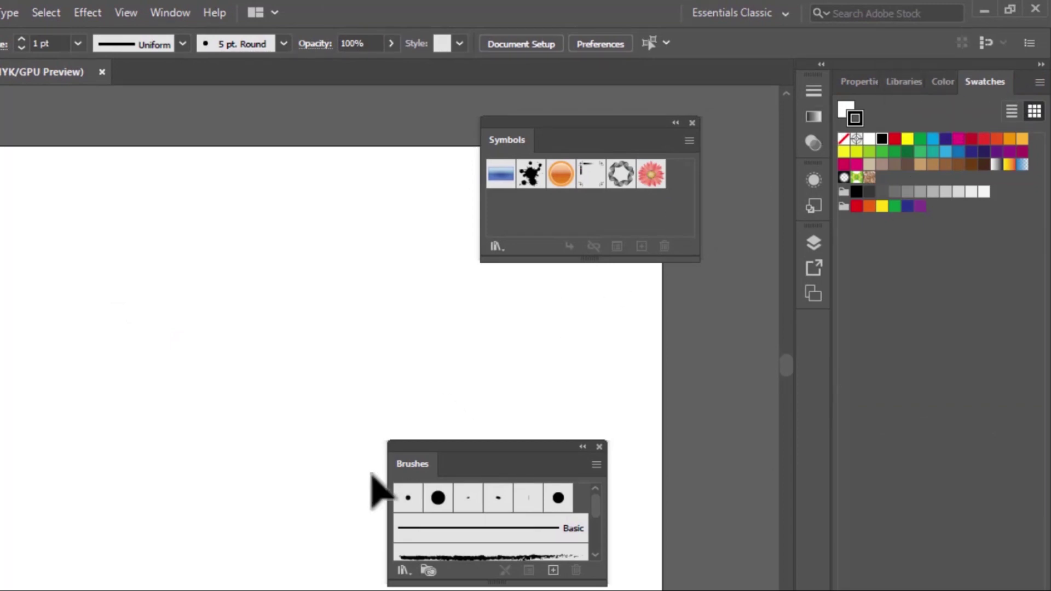
mouse_move(412, 464)
left_mouse_down()
mouse_move(752, 377)
mouse_move(969, 99)
mouse_move(961, 107)
left_mouse_up()
left_click(851, 81)
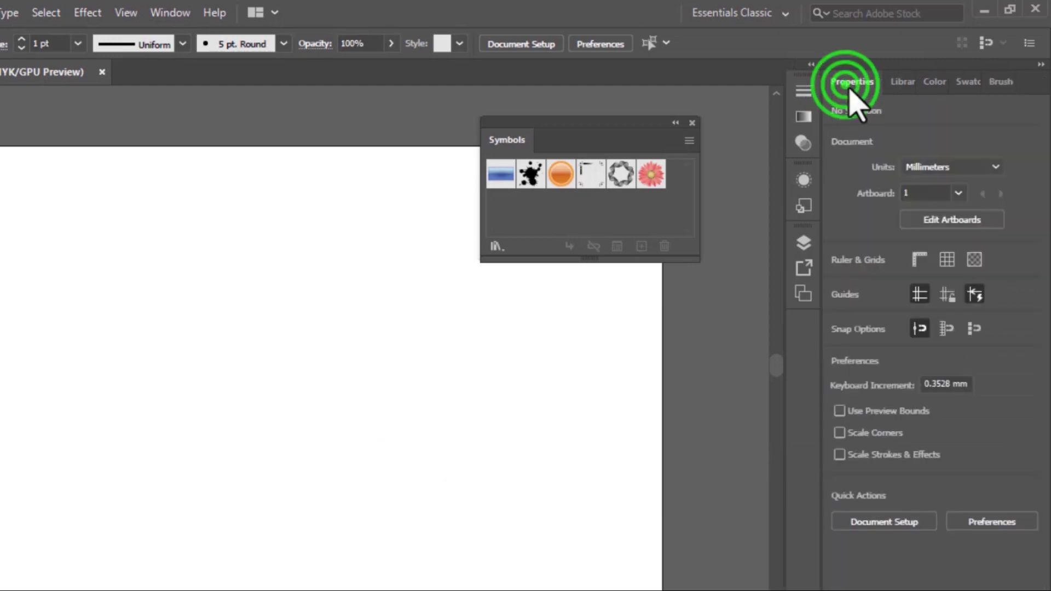
left_click(903, 81)
left_click(932, 81)
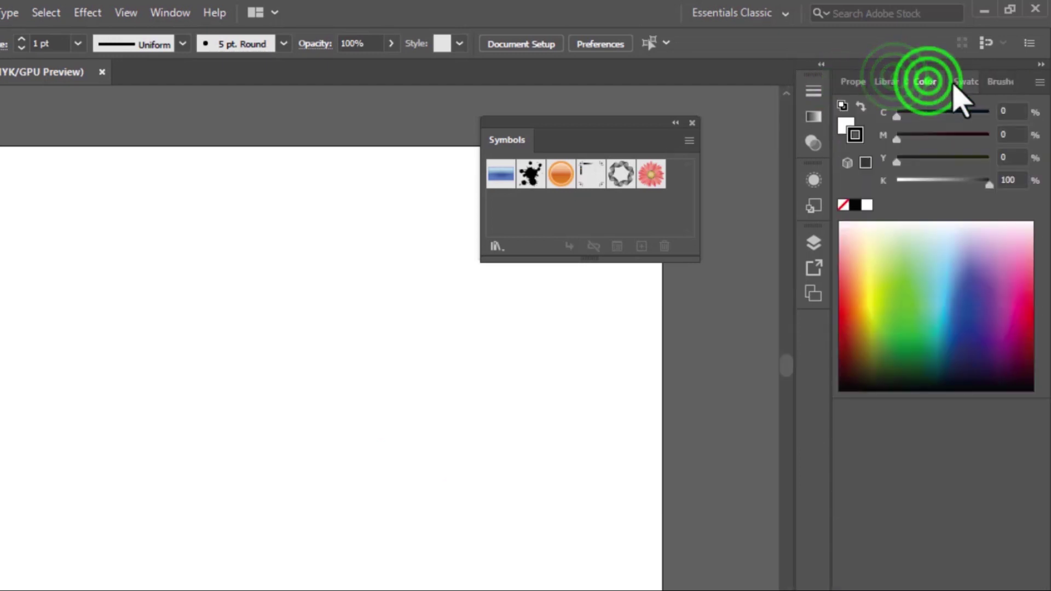
left_click(957, 81)
left_click(993, 85)
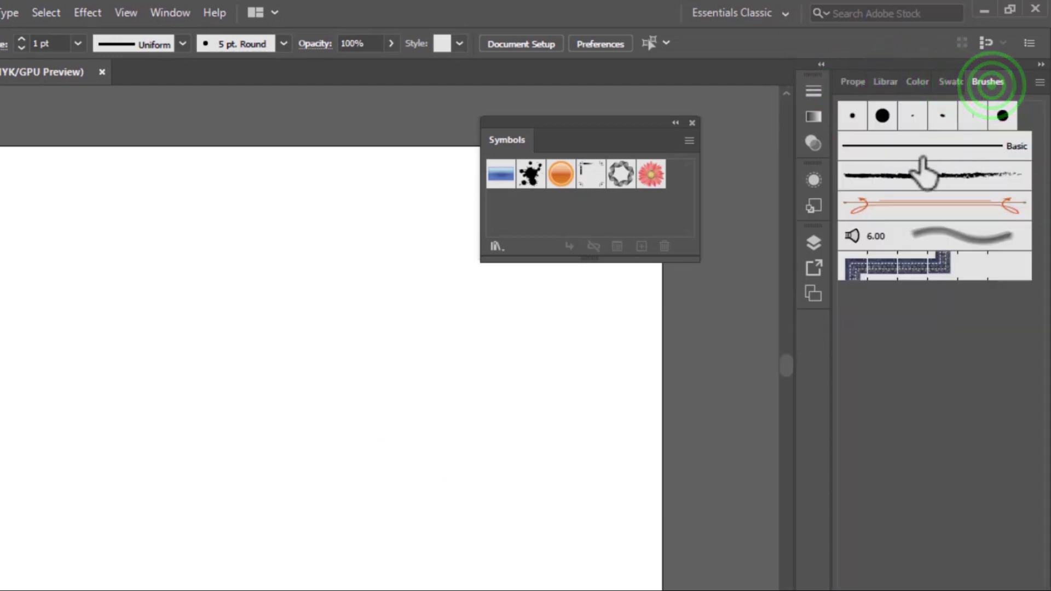
- Pull the Libraries panel out of the docked group and close it
left_click(888, 82)
mouse_move(885, 81)
left_mouse_down()
mouse_move(896, 77)
mouse_move(755, 228)
mouse_move(336, 253)
mouse_move(236, 159)
left_mouse_up()
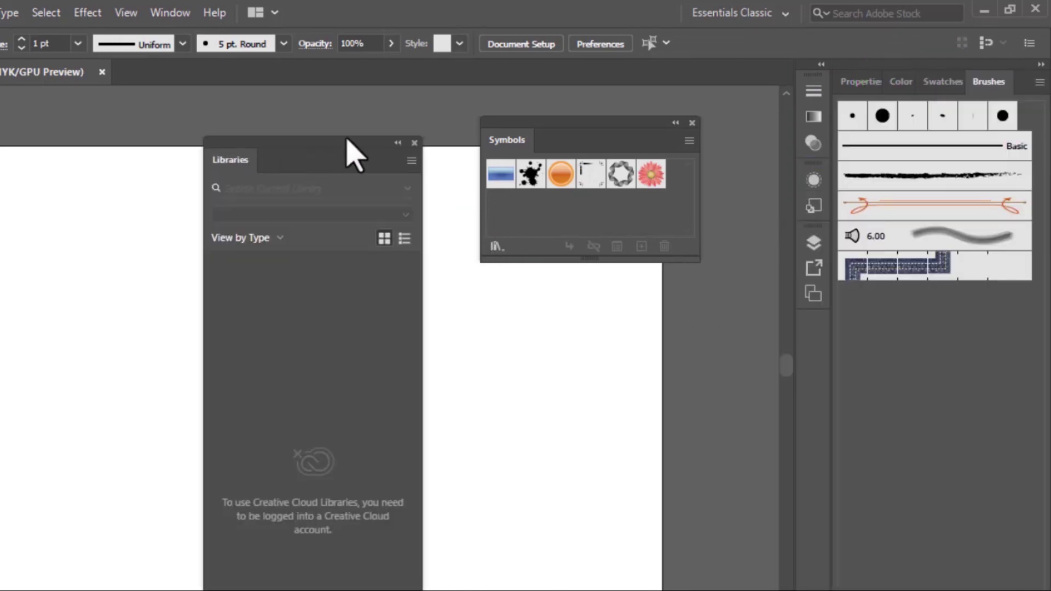
left_click(411, 143)
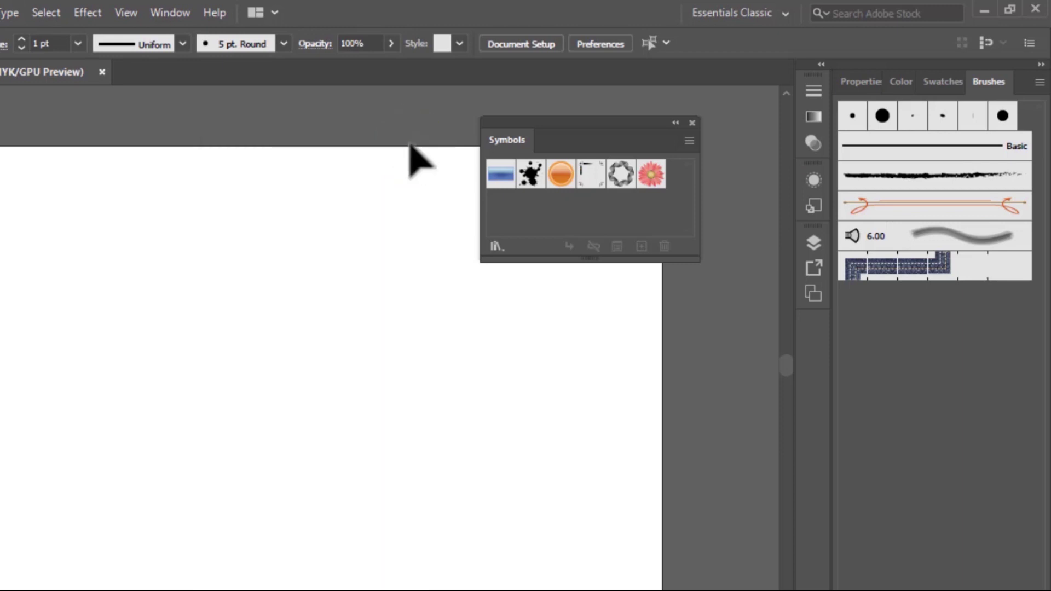
- Dock the Symbols panel beside Properties and pull Color, Brushes and Swatches out as floating panels over the canvas
left_click_drag(507, 142, 122, 139)
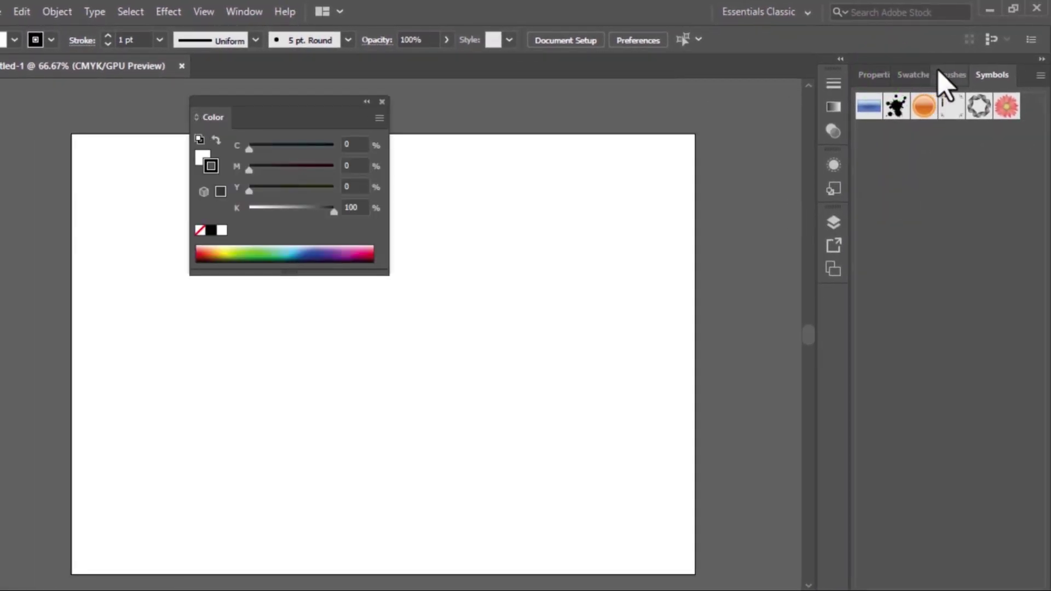
mouse_move(938, 70)
left_mouse_down()
mouse_move(950, 71)
mouse_move(697, 281)
mouse_move(593, 192)
mouse_move(598, 176)
left_mouse_up()
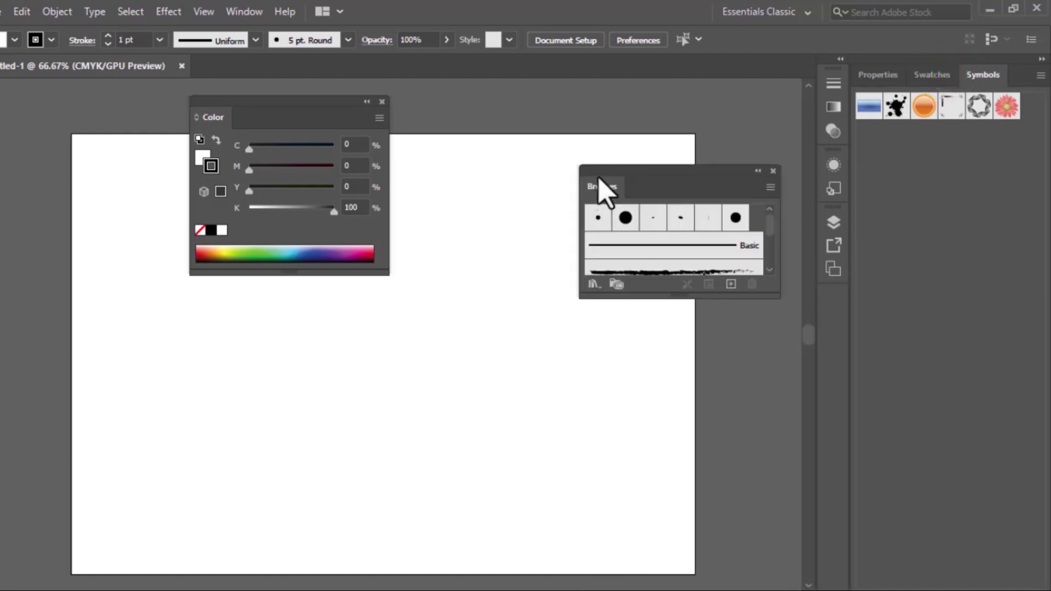
left_click_drag(945, 80, 416, 314)
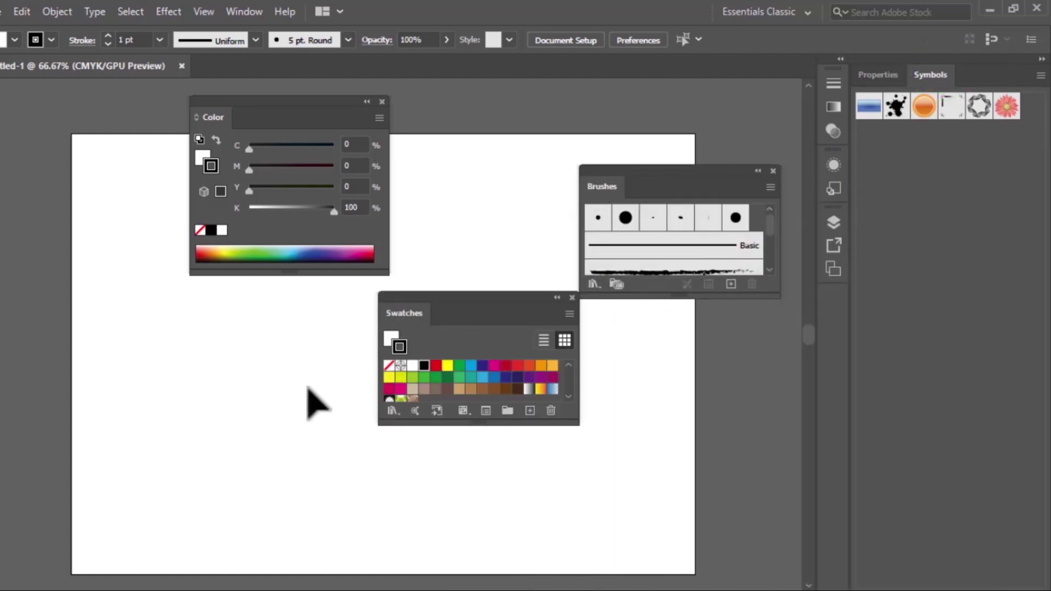
- Reset the Essentials Classic workspace to its default panel layout
left_click(249, 12)
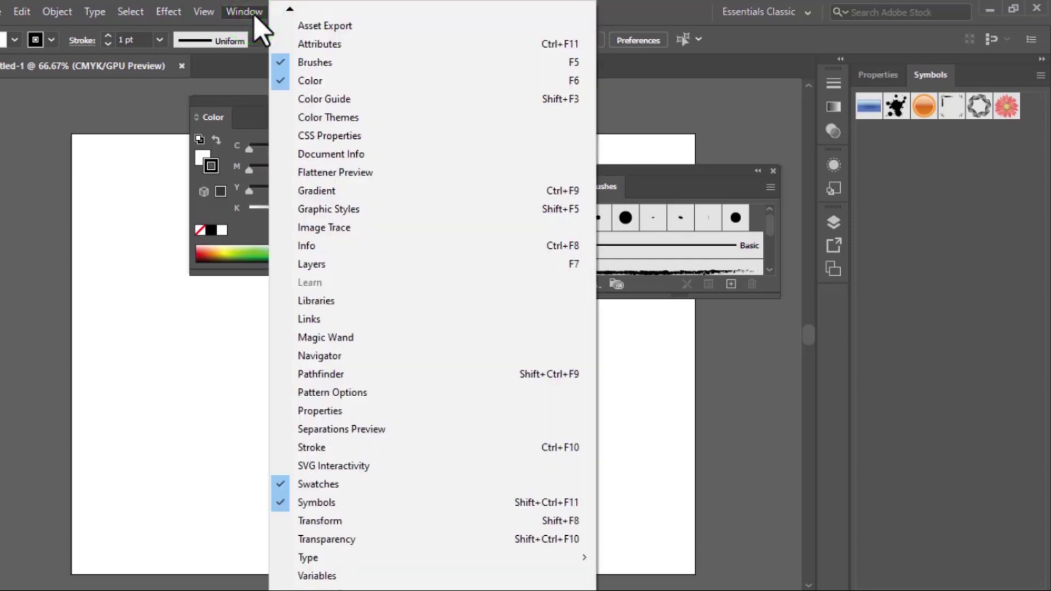
left_click(288, 10)
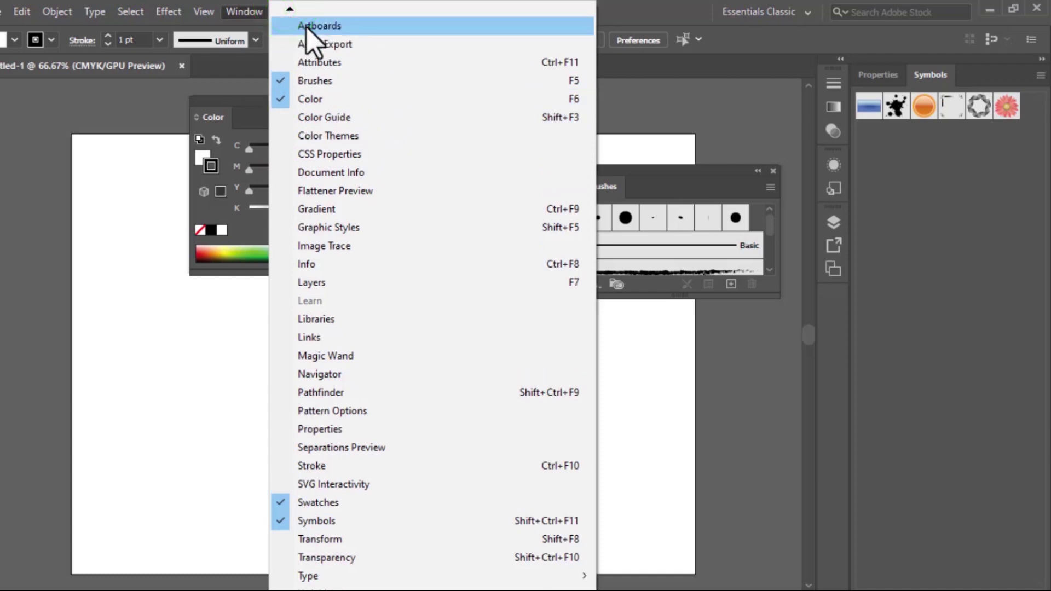
left_click(288, 10)
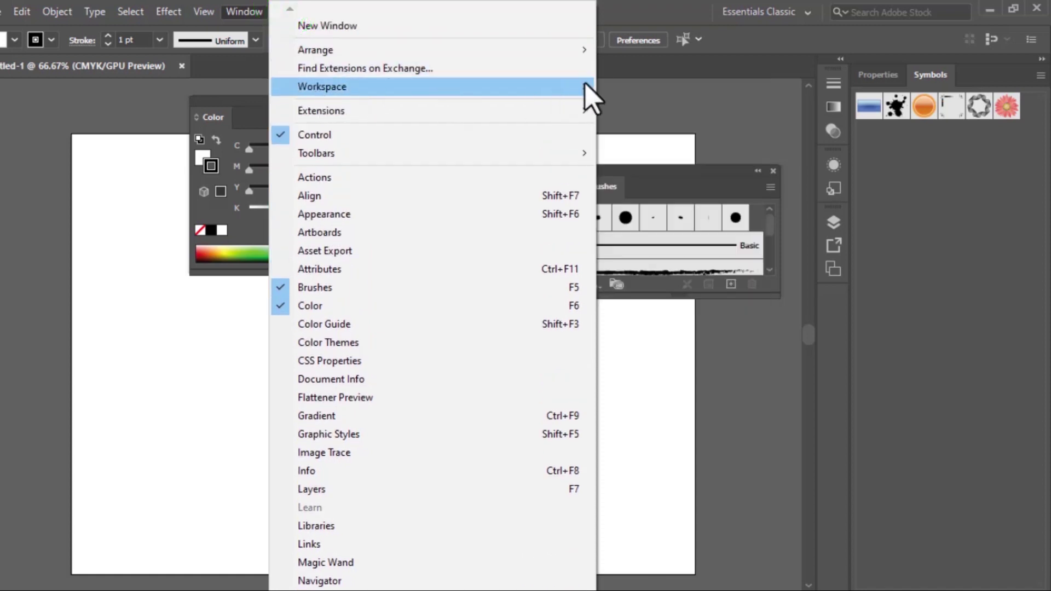
mouse_move(585, 86)
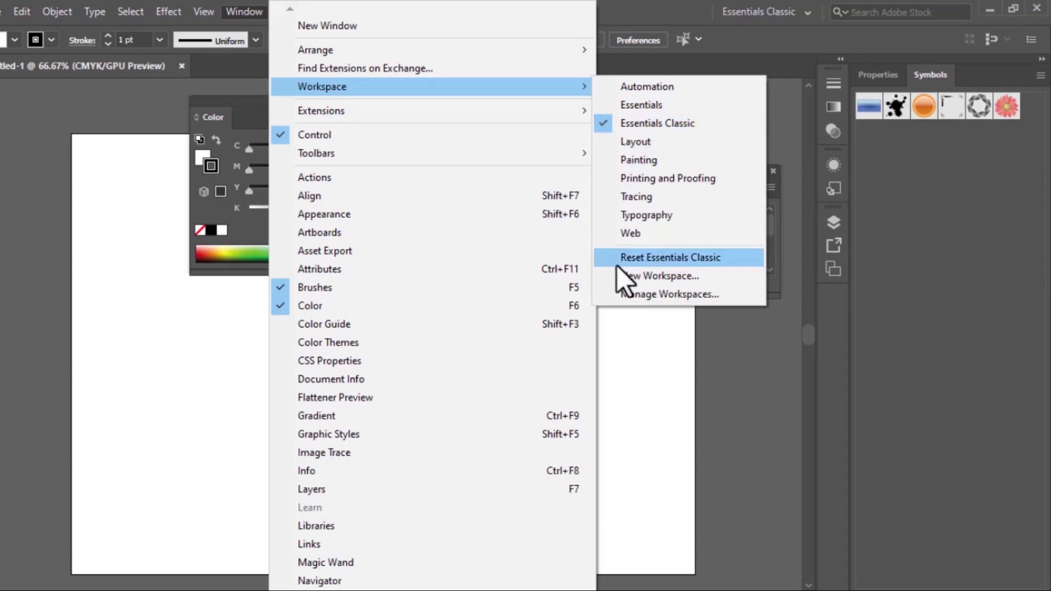
left_click(649, 258)
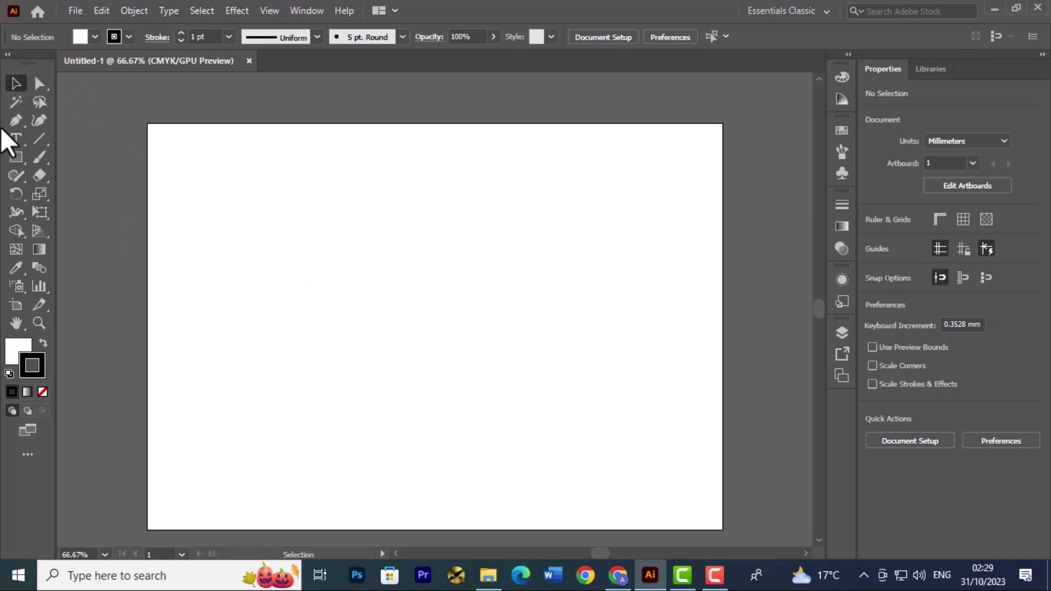
left_click(321, 282)
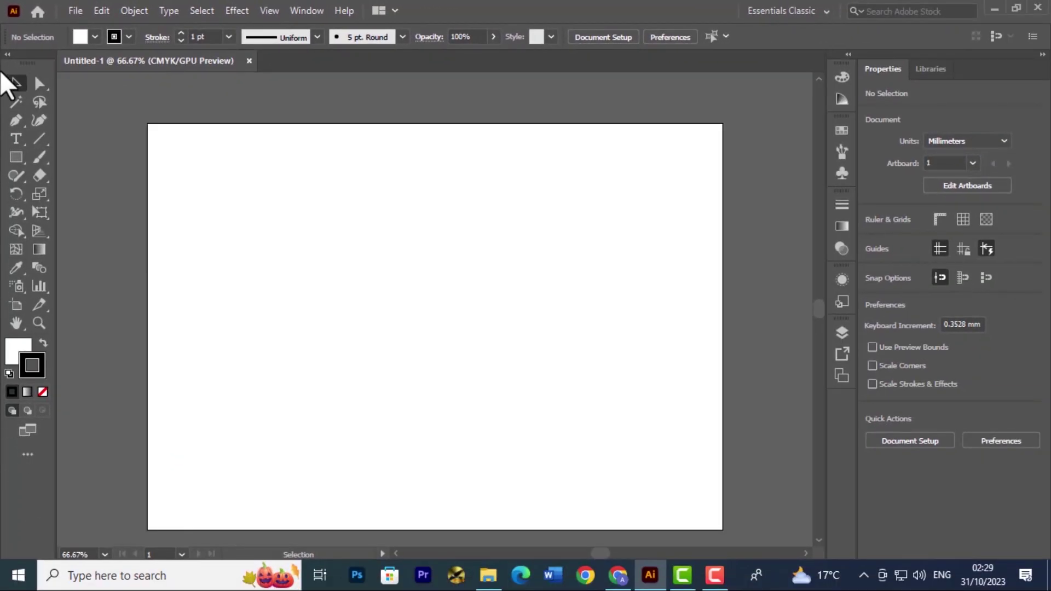
- Switch the Advanced toolbar between one and two columns twice, leaving it in the two-column layout
left_click(7, 54)
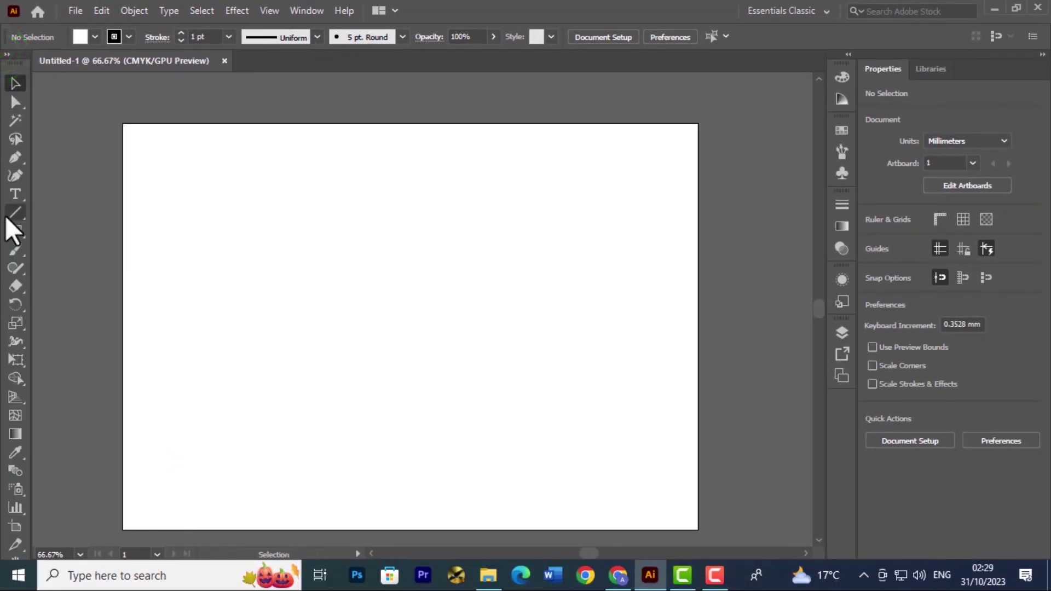
left_click(7, 54)
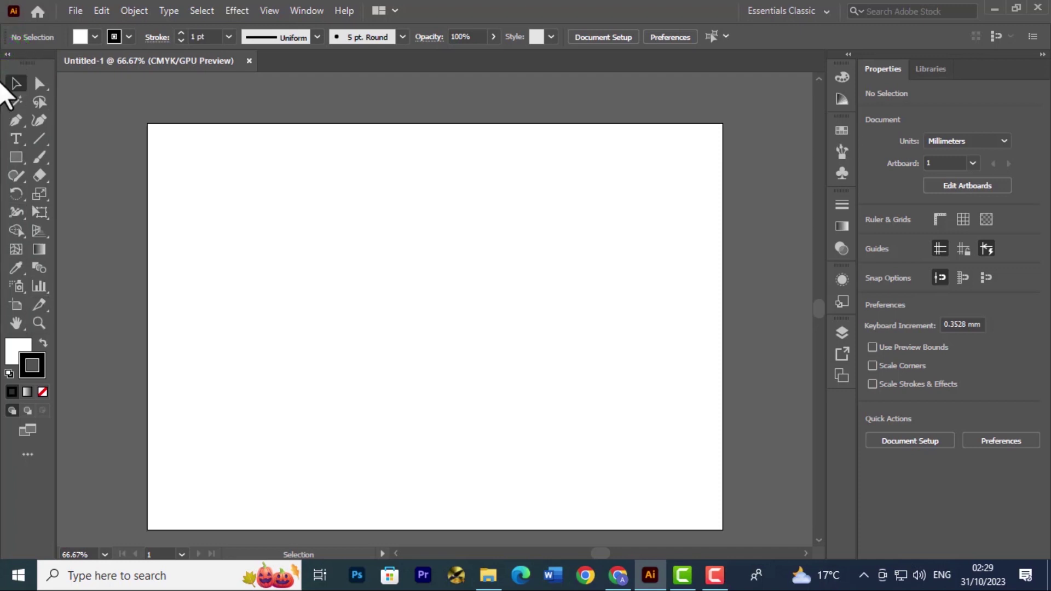
left_click(7, 54)
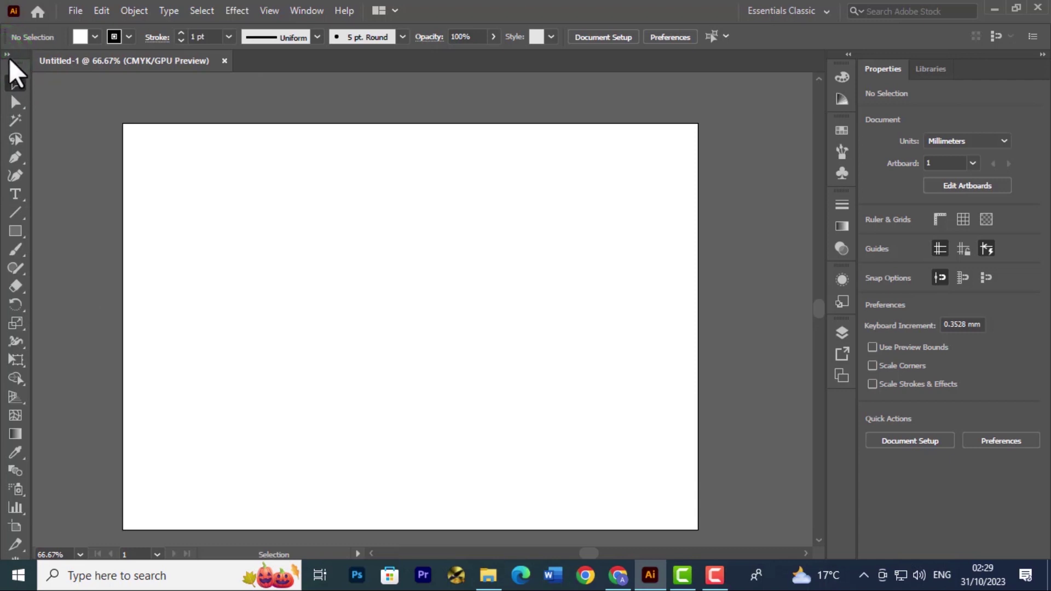
left_click(7, 55)
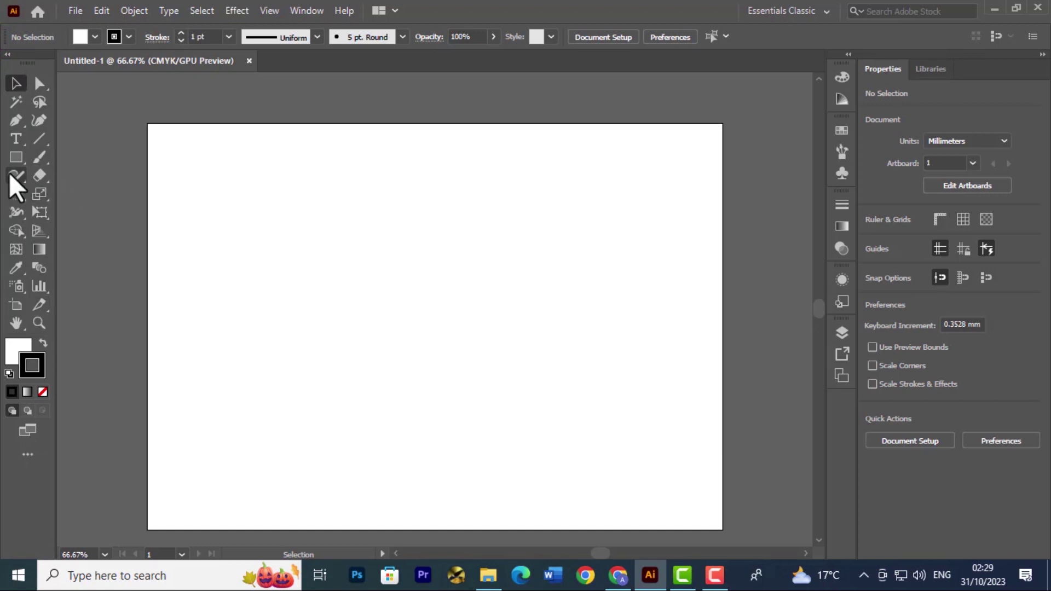
- Change the toolbar from Advanced to the Basic set of tools
left_click(313, 5)
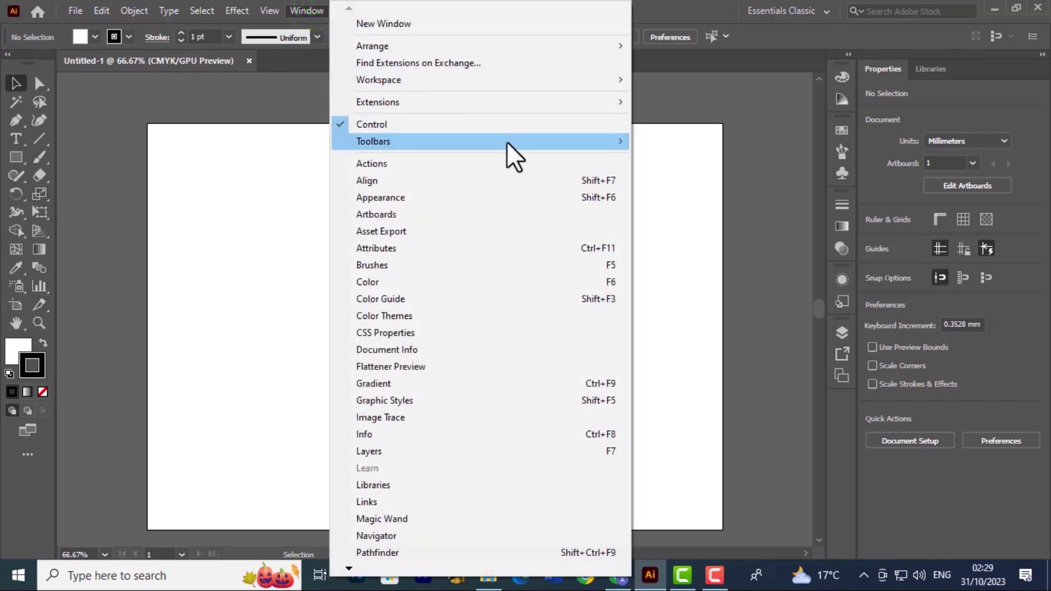
mouse_move(618, 141)
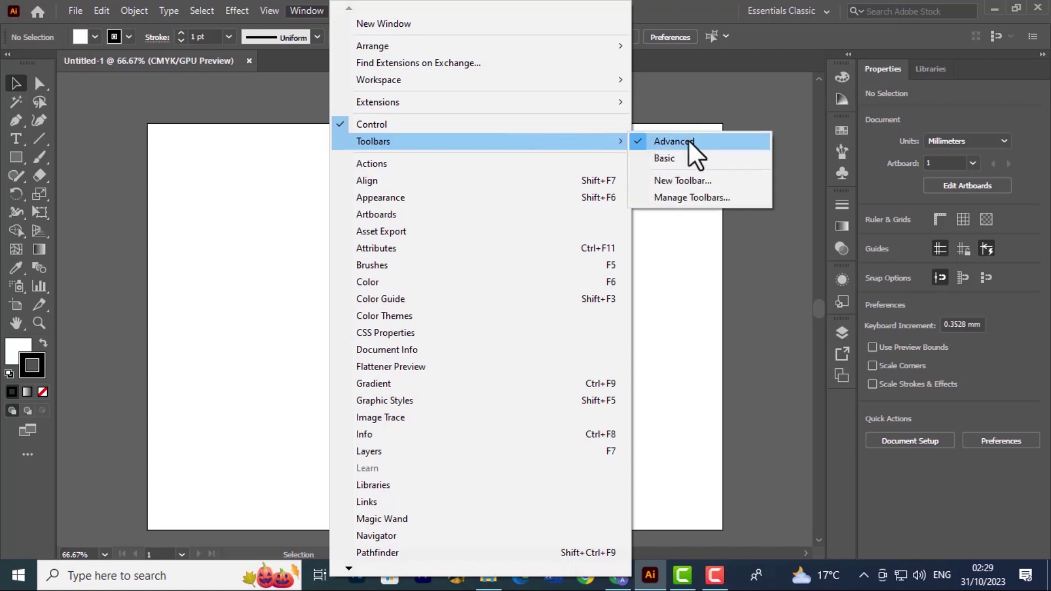
left_click(632, 162)
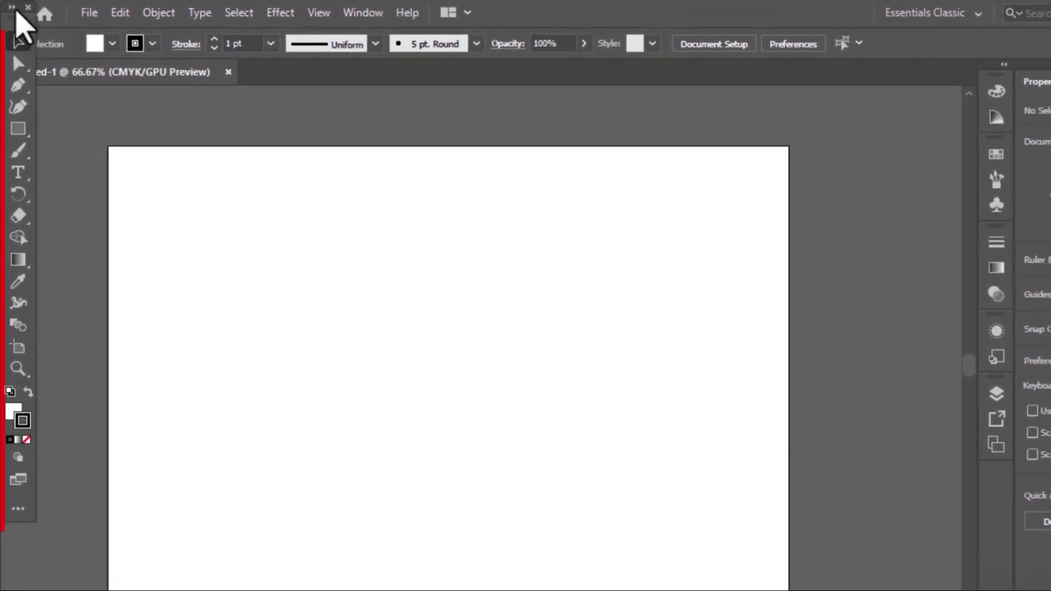
- Move the floating Basic toolbar beside the artboard, then dock it along the workspace's left edge
left_click_drag(13, 21, 800, 214)
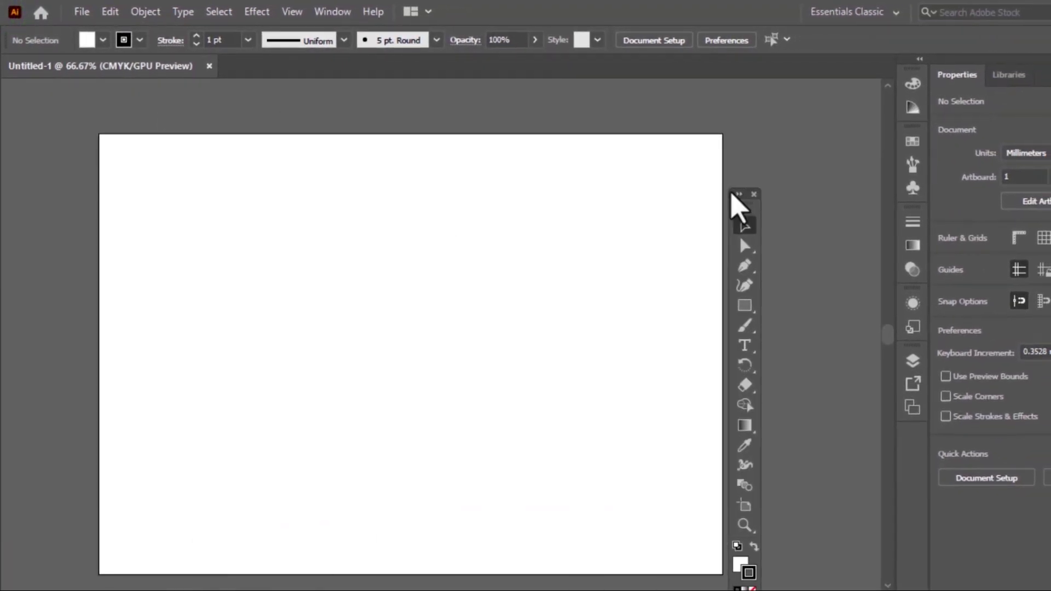
left_click_drag(731, 195, 791, 136)
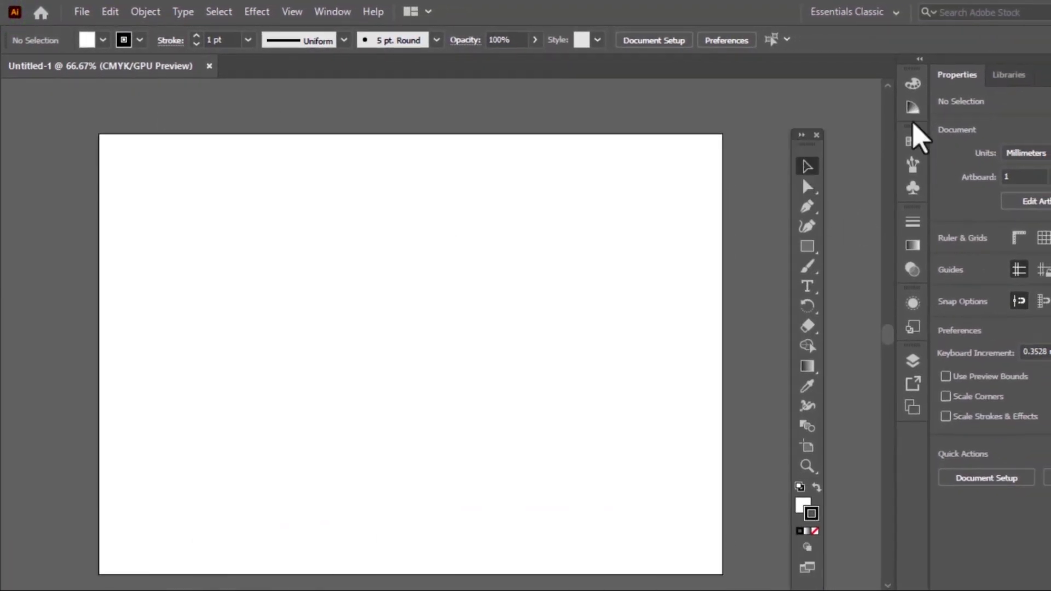
left_click(801, 135)
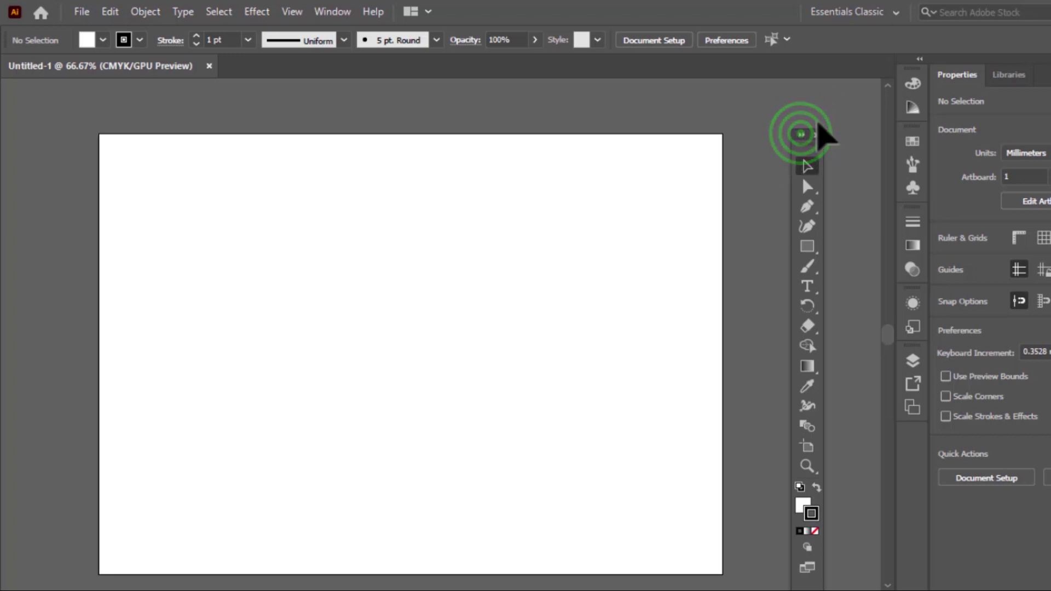
left_click_drag(802, 138, 809, 107)
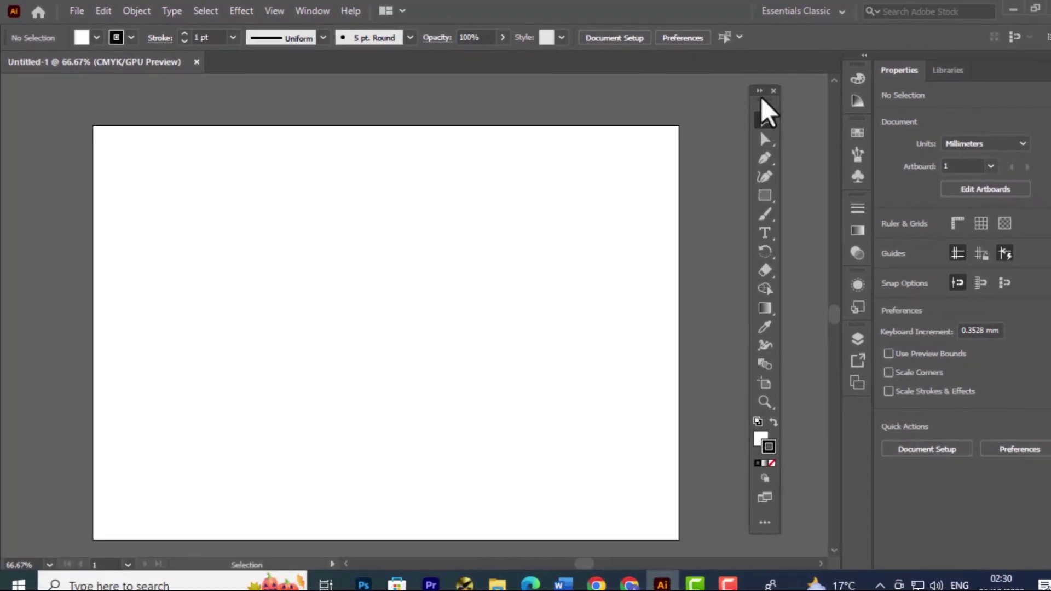
left_click_drag(766, 103, 15, 94)
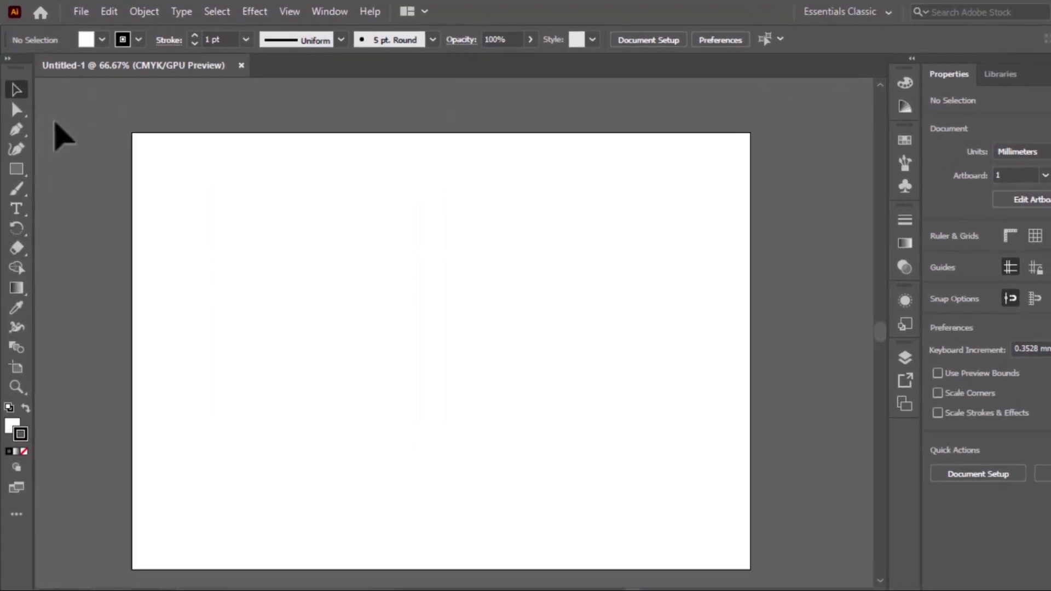
- Restore the Advanced toolbar, try its single-column layout and return it to two columns
left_click(335, 12)
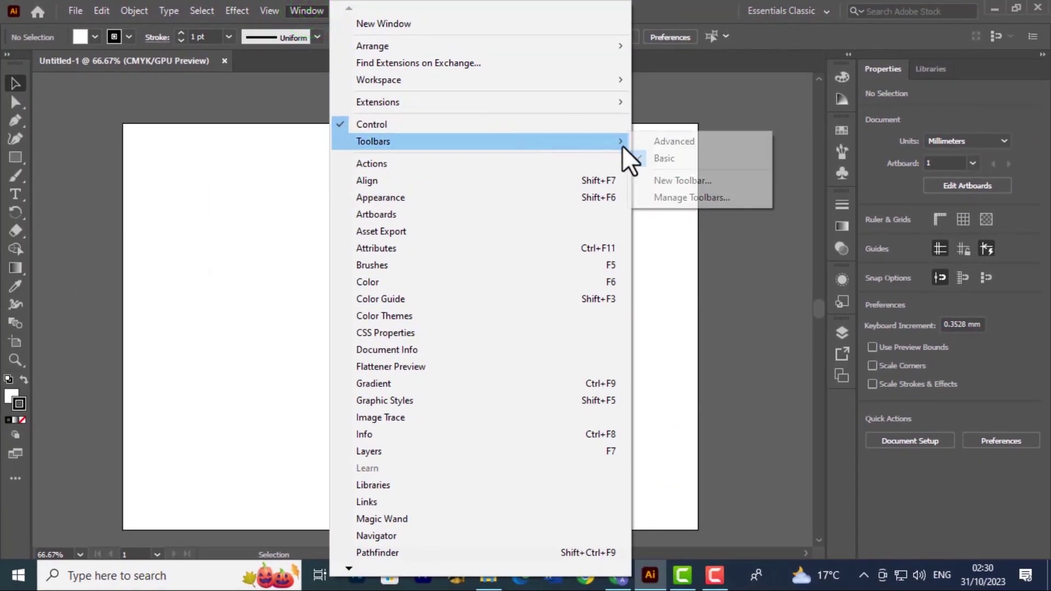
left_click(636, 142)
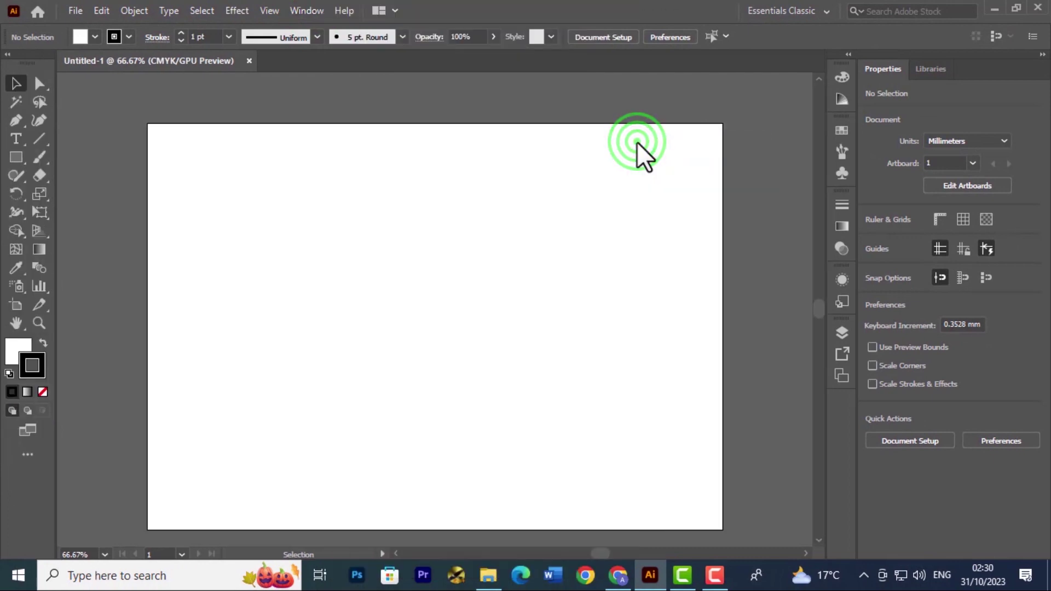
left_click(7, 52)
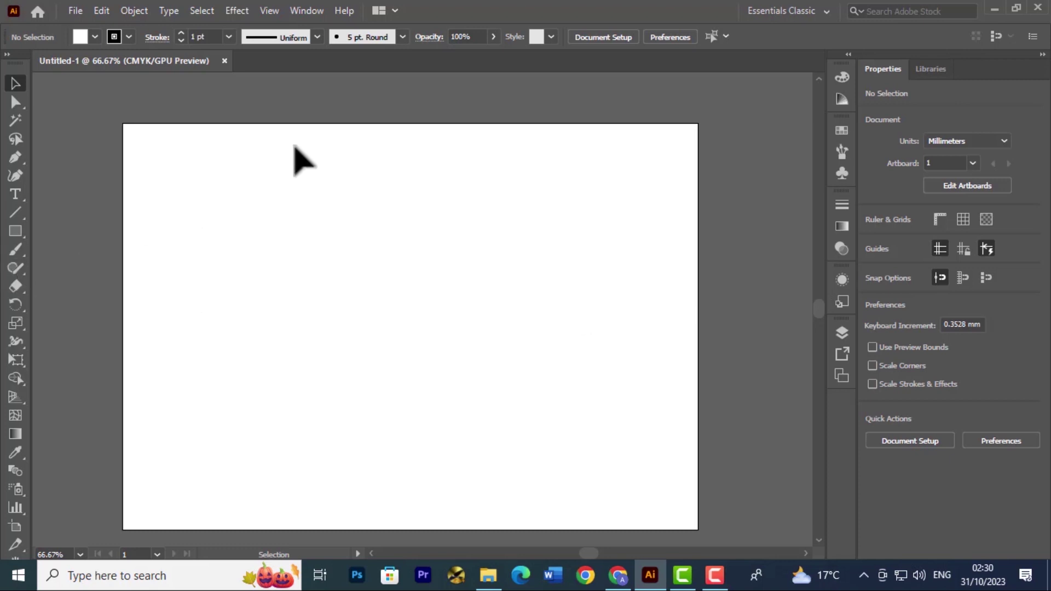
left_click(8, 54)
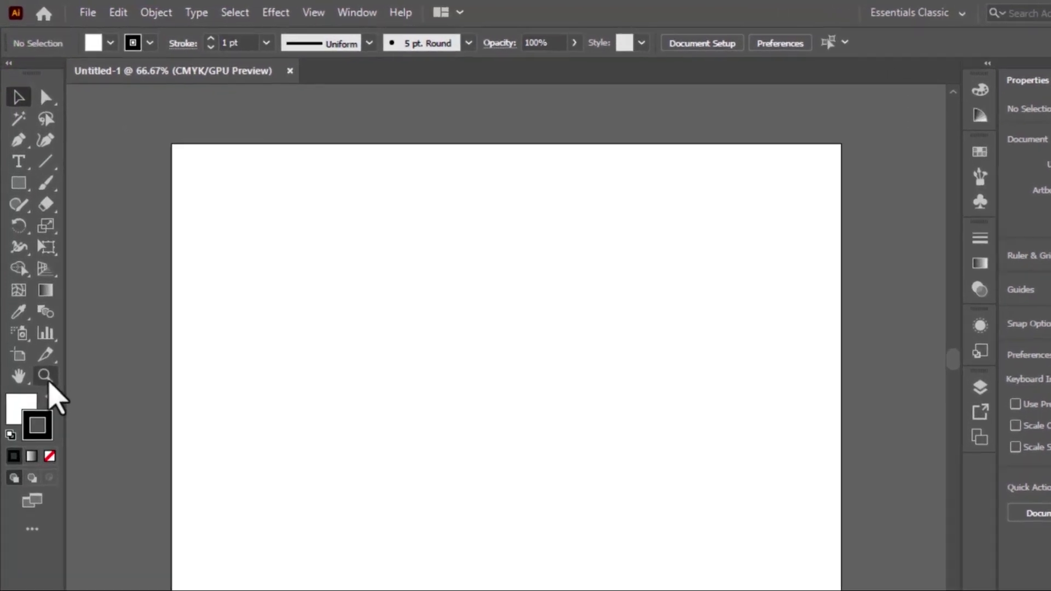
- Zoom in on the artboard to 200% with the Zoom tool
left_click(39, 325)
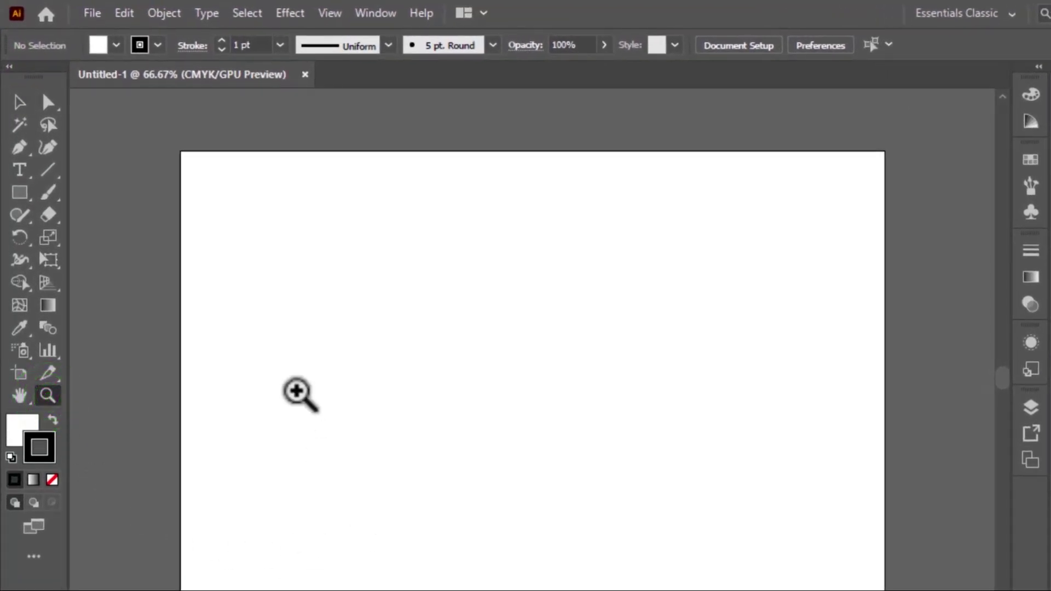
left_click(420, 323)
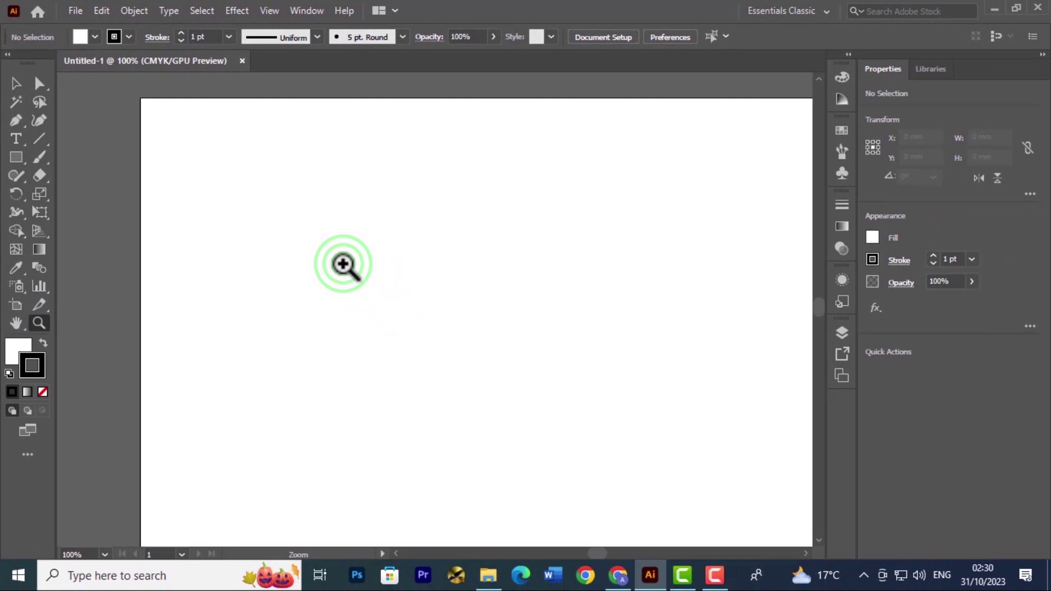
left_click(343, 264)
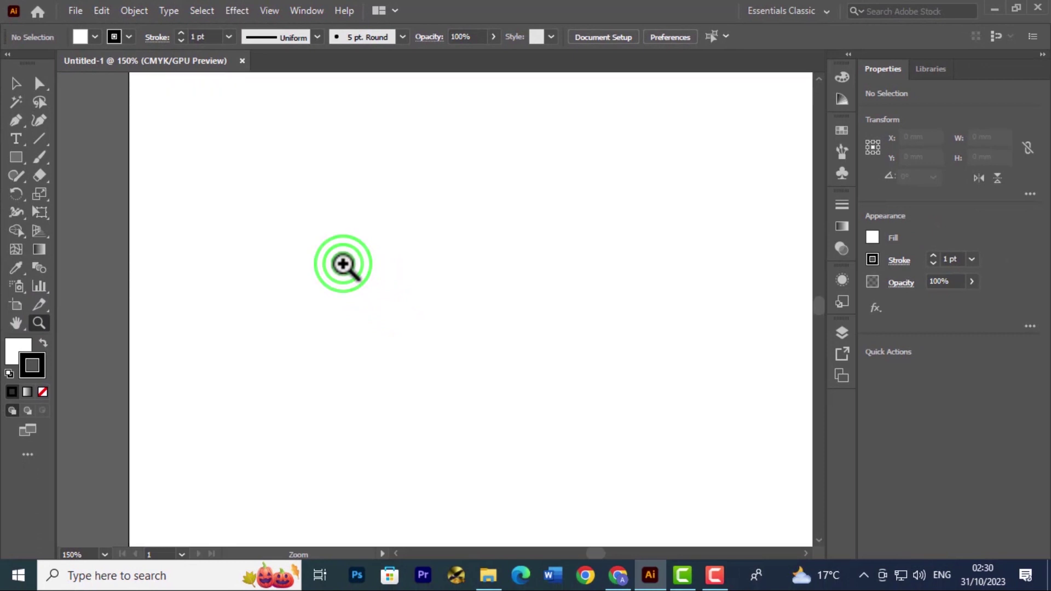
left_click(343, 265)
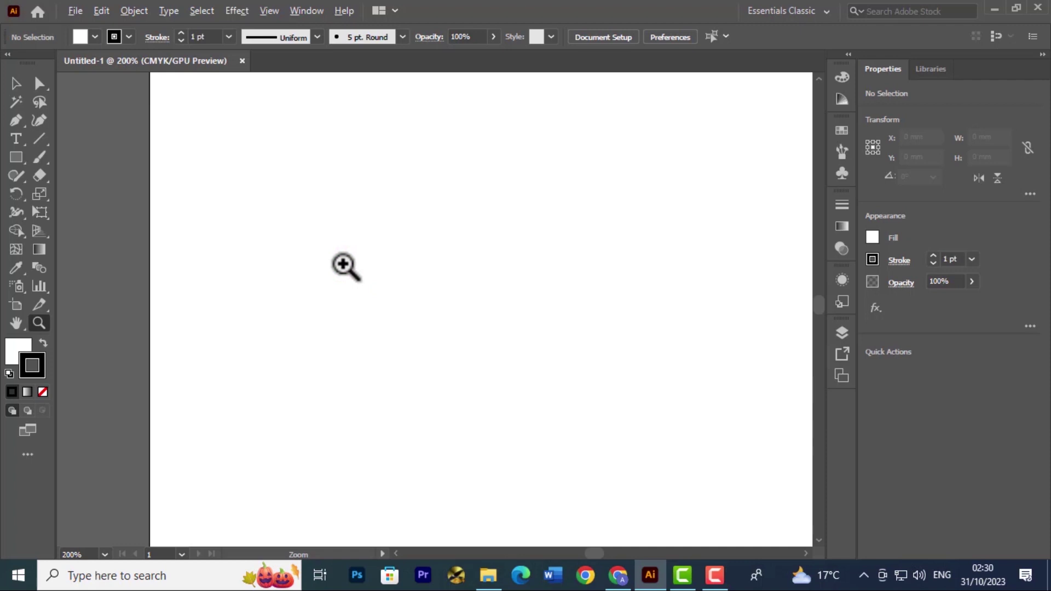
- Zoom in once more to 300%, then zoom out to 45.22% with the Zoom tool
key("alt")
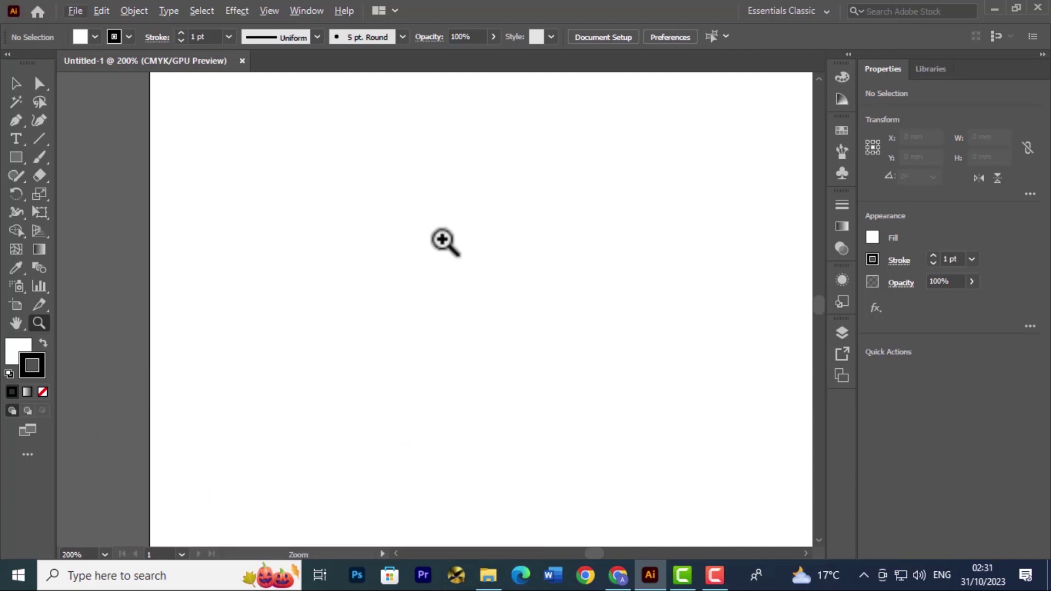
left_click(419, 256)
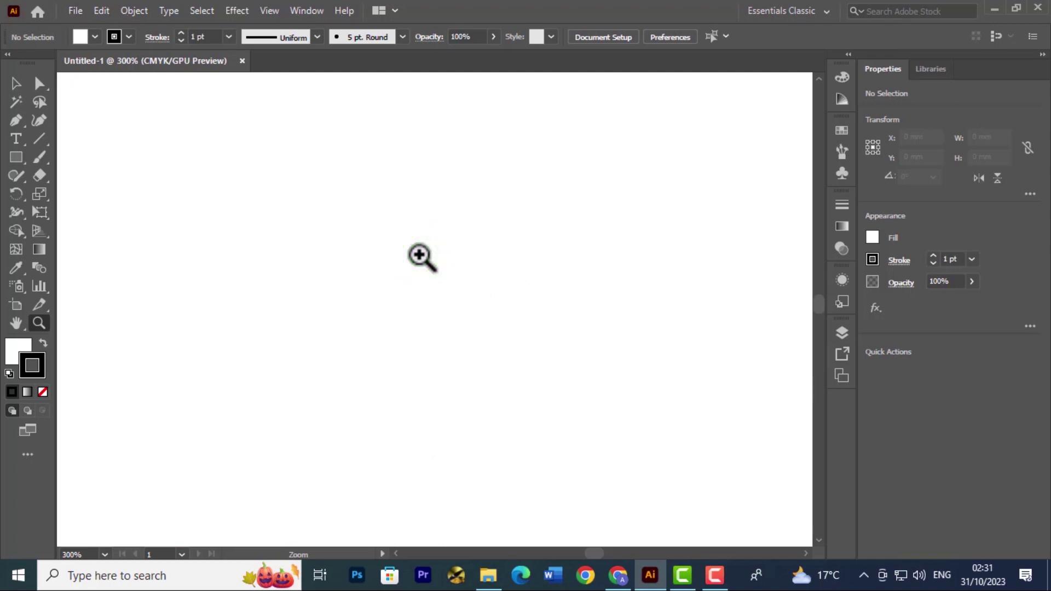
left_click(420, 256, "alt")
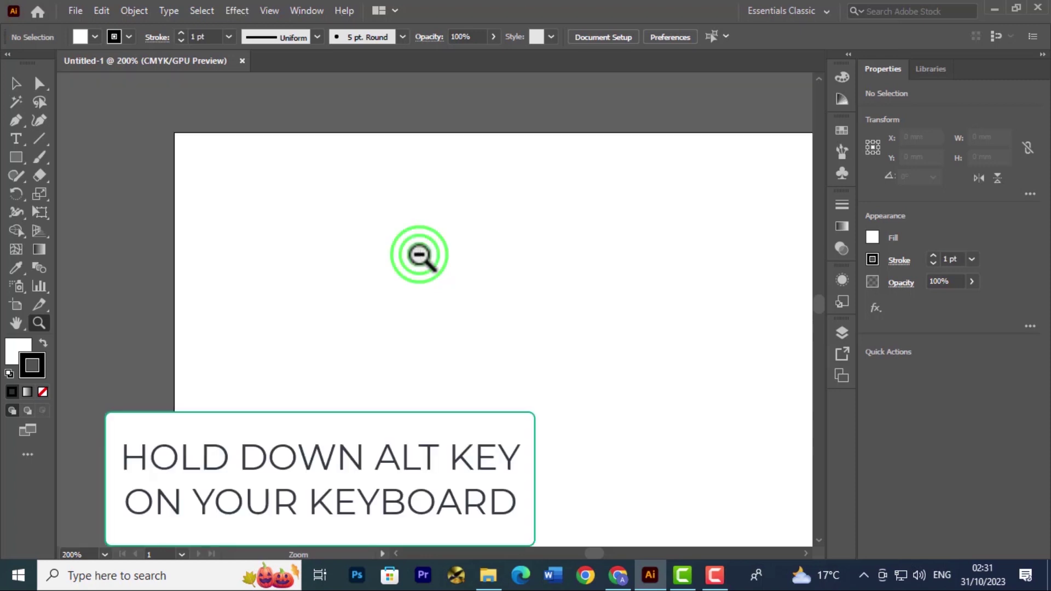
left_click(420, 256, "alt")
left_click(419, 256, "alt")
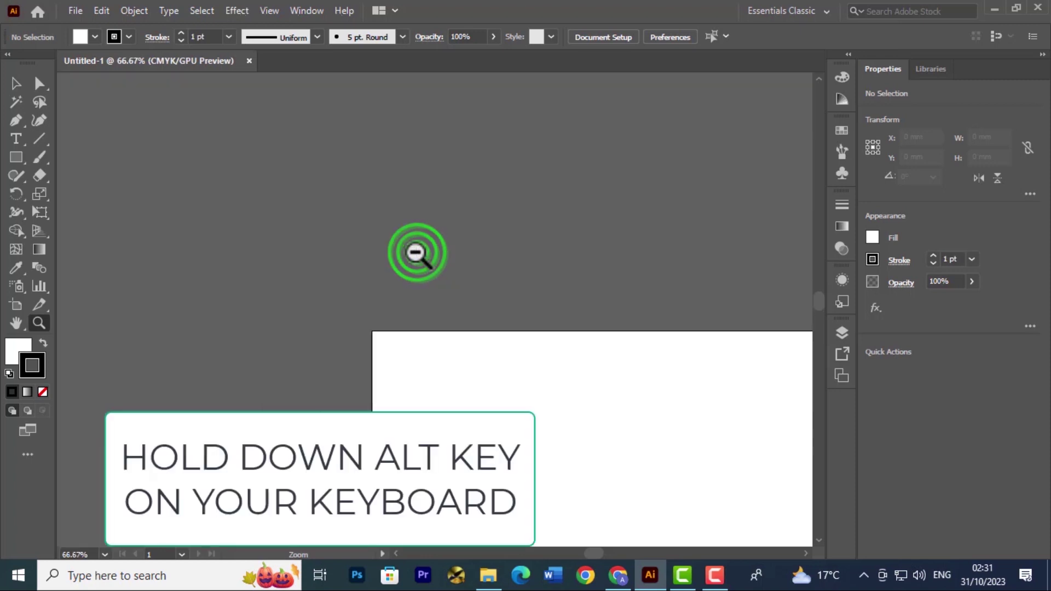
left_click_drag(234, 223, 197, 117)
left_click_drag(249, 192, 208, 134)
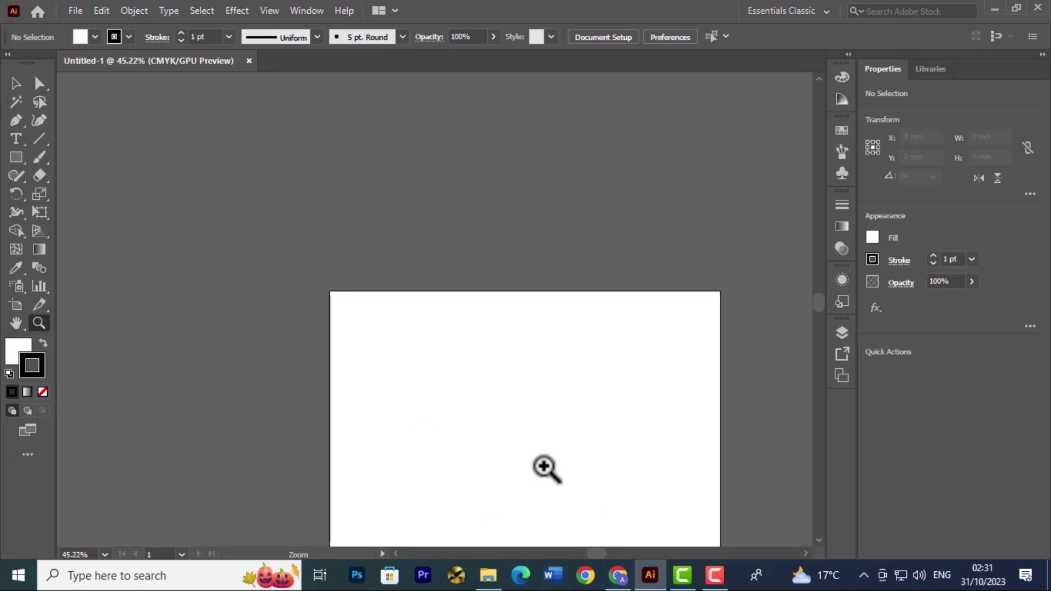
- Pan the artboard to the middle of the canvas, then zoom in to 254.04% and back out to 63.95%
key("space")
left_click_drag(532, 445, 421, 271)
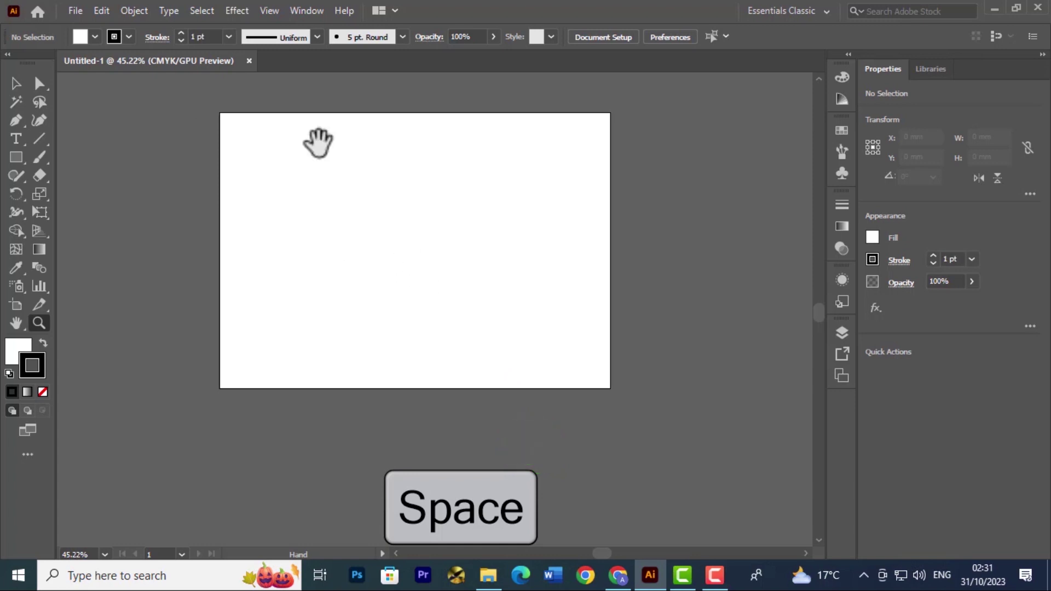
left_click_drag(261, 156, 647, 493)
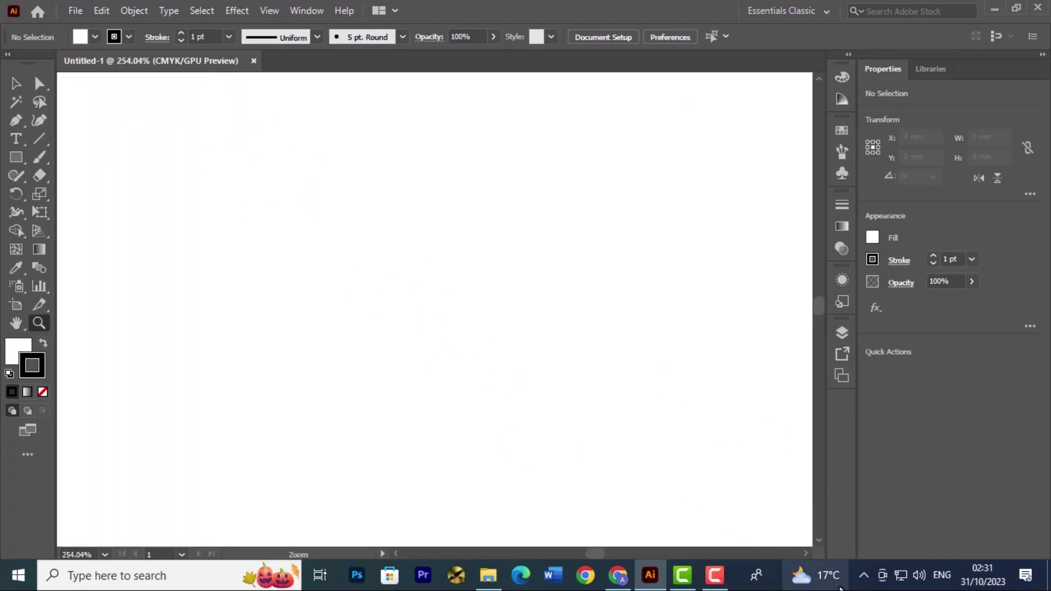
left_click_drag(766, 509, 465, 329)
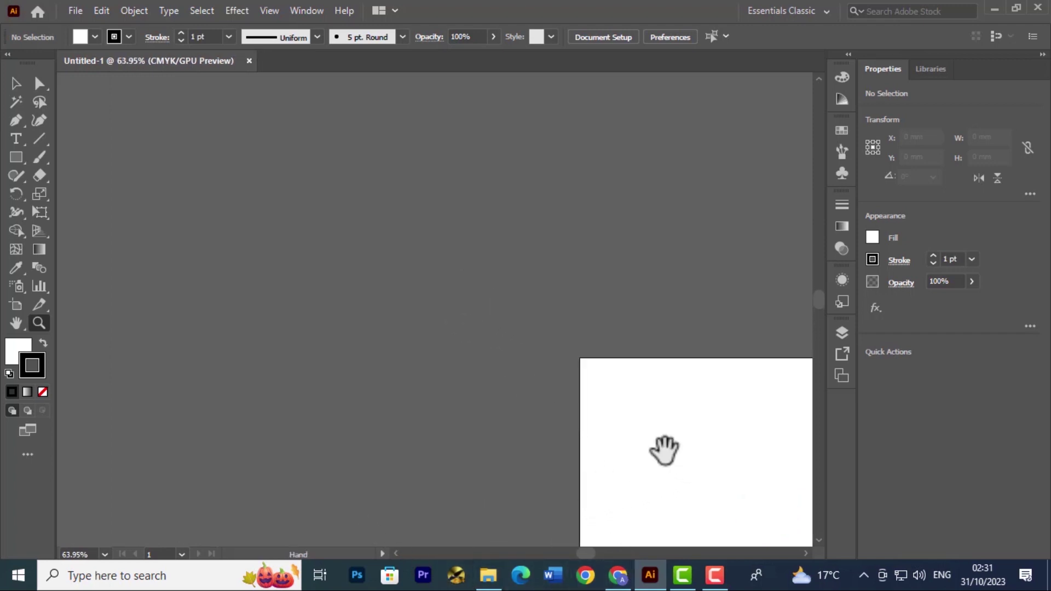
- Pan the view with the Hand tool until the whole artboard is centred in the document area
left_click_drag(664, 450, 418, 284)
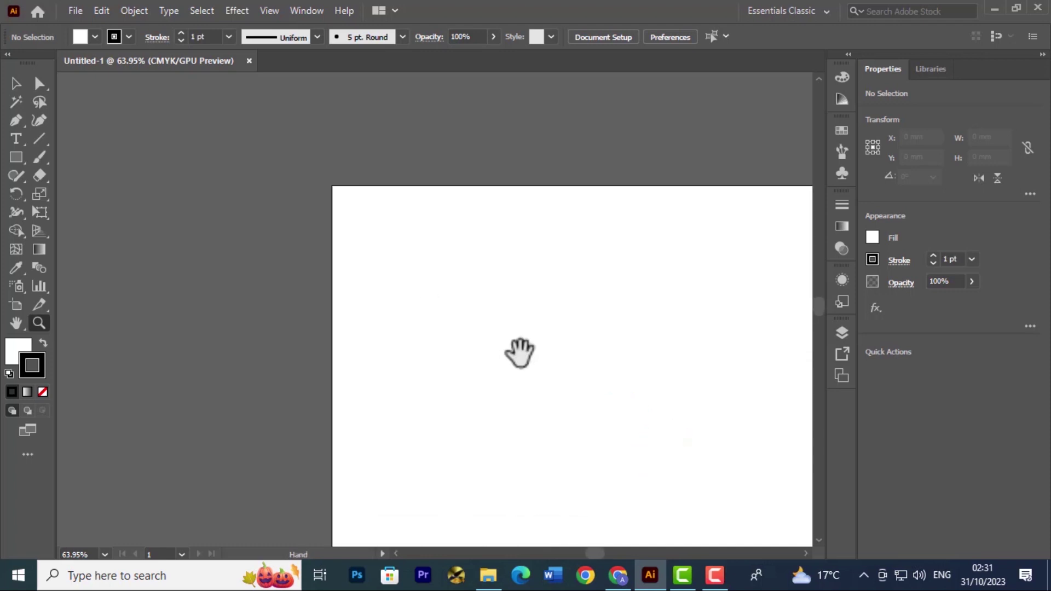
left_click_drag(553, 387, 395, 331)
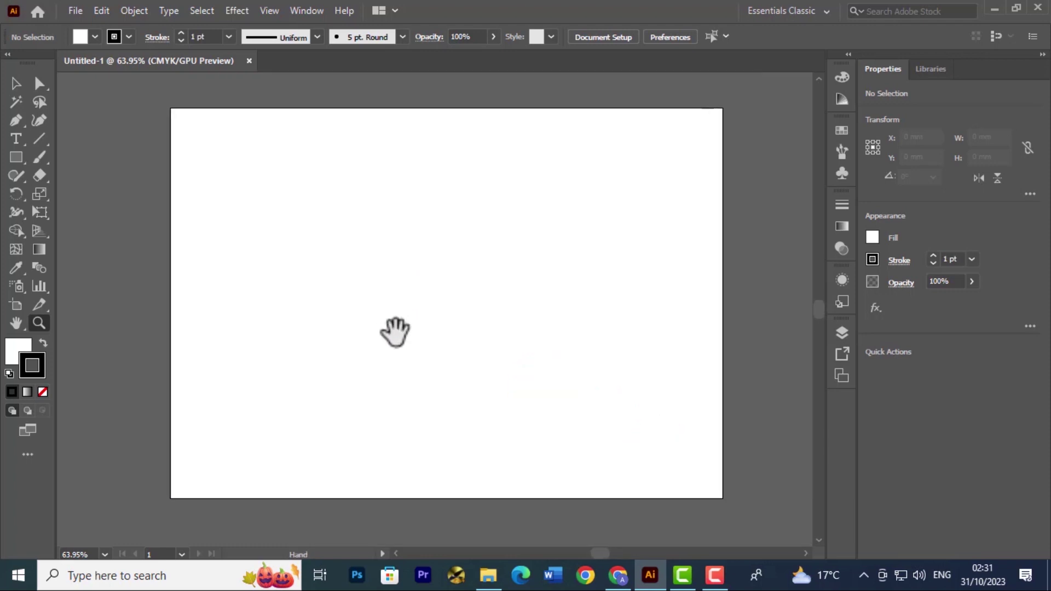
key("space")
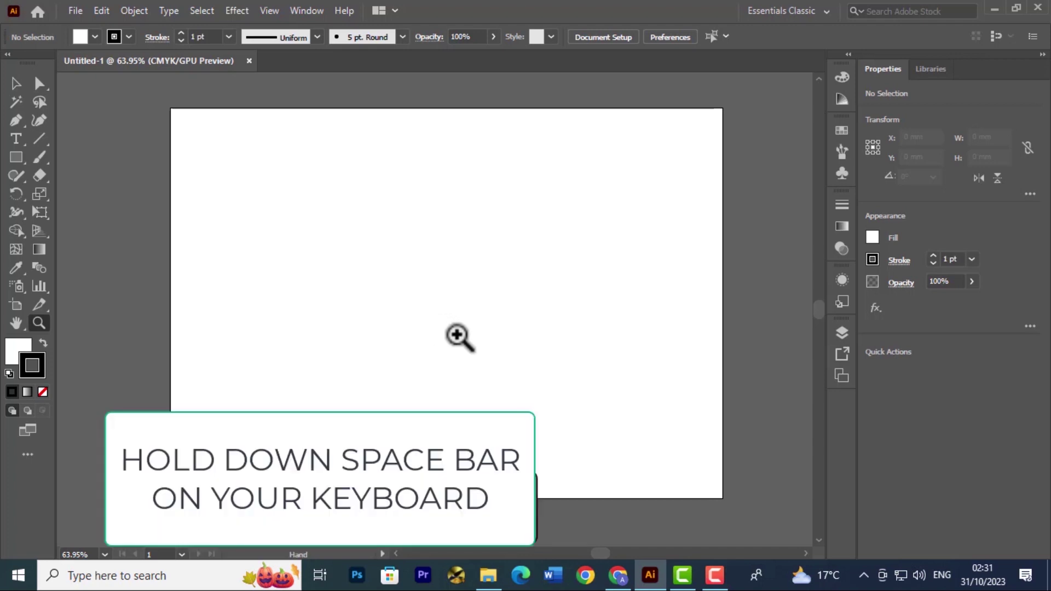
left_click_drag(427, 317, 423, 337)
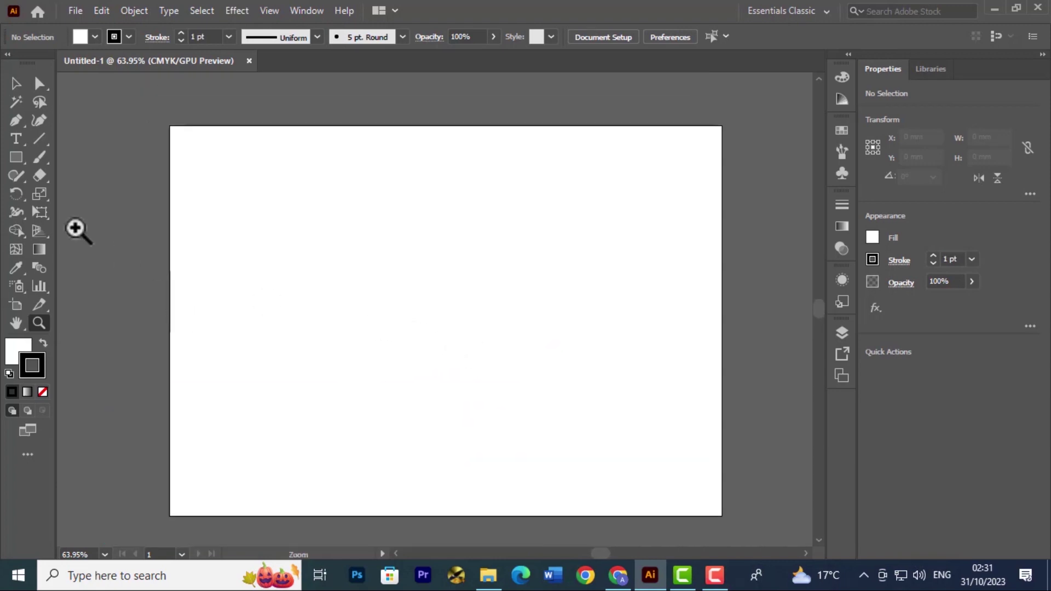
- Activate the Selection tool and open the Navigator panel
left_click(17, 83)
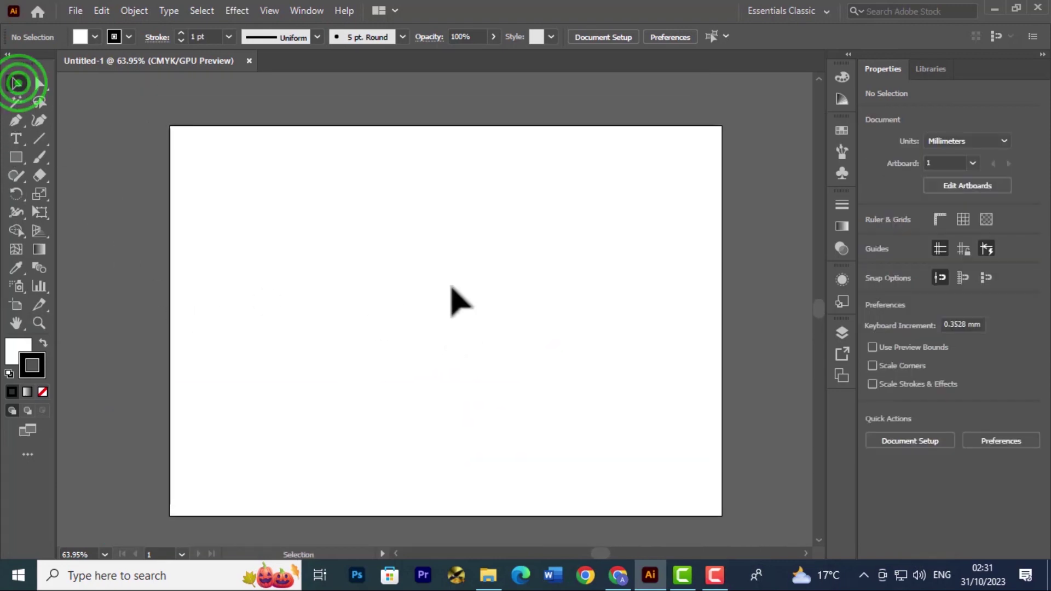
left_click(307, 11)
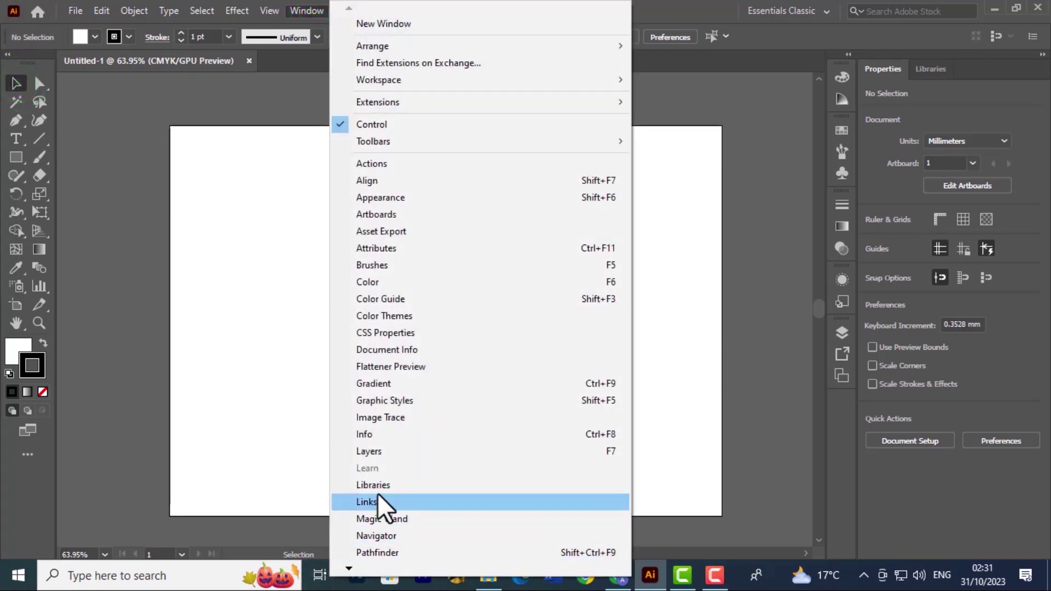
left_click(366, 534)
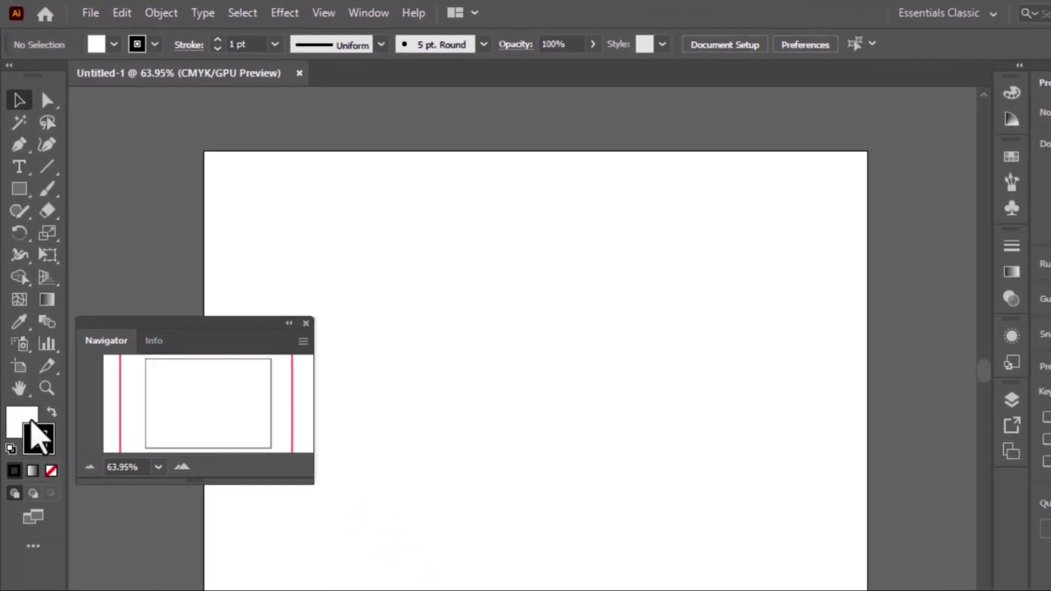
- Move the Navigator panel over the artboard's right half and set the zoom level to 50% from its presets
left_click_drag(178, 276, 594, 367)
left_click_drag(652, 416, 740, 274)
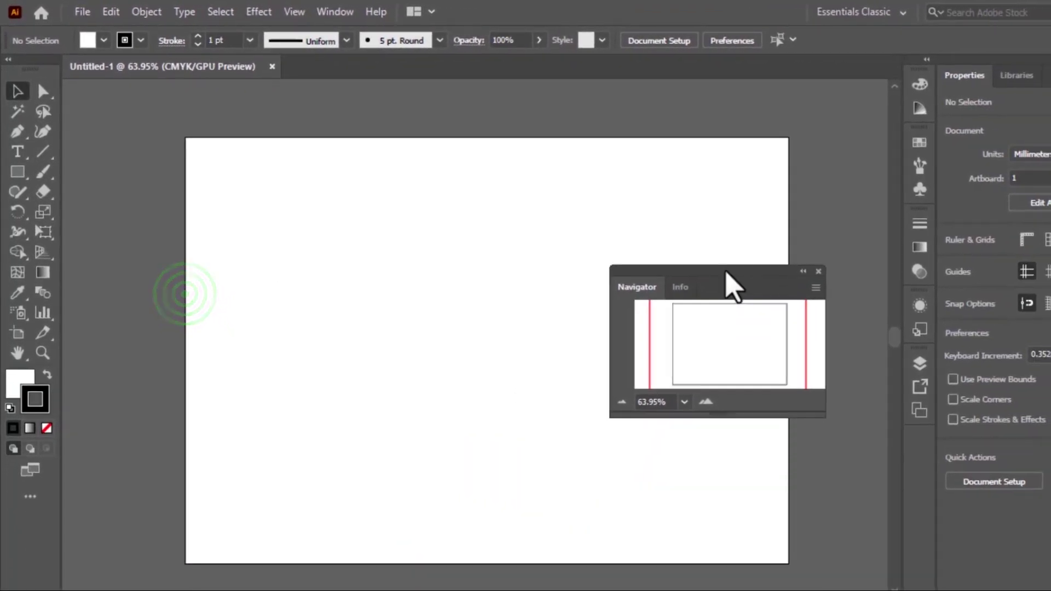
left_click(684, 337)
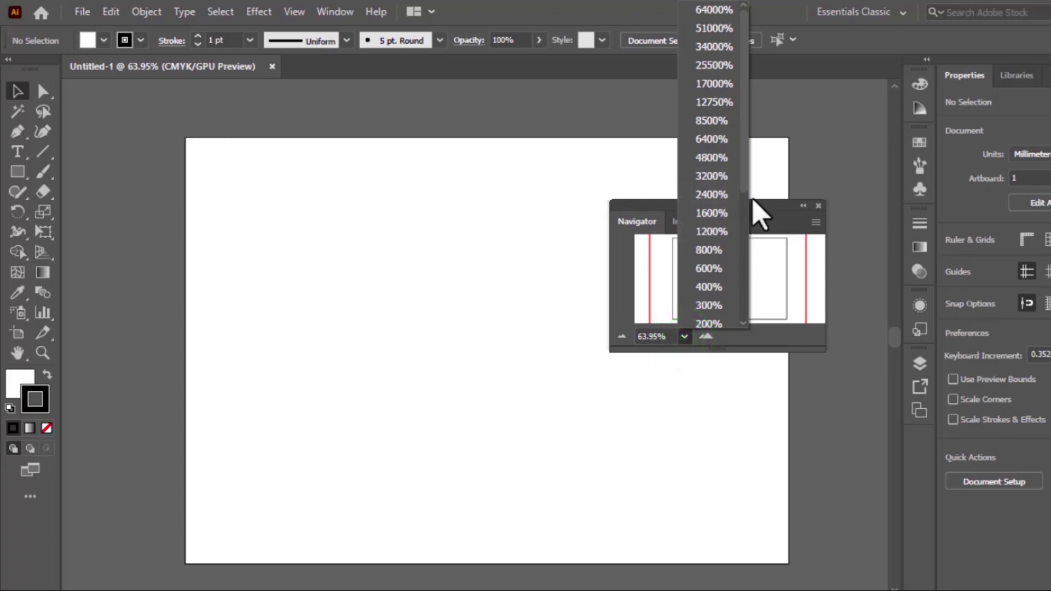
left_click_drag(743, 177, 757, 267)
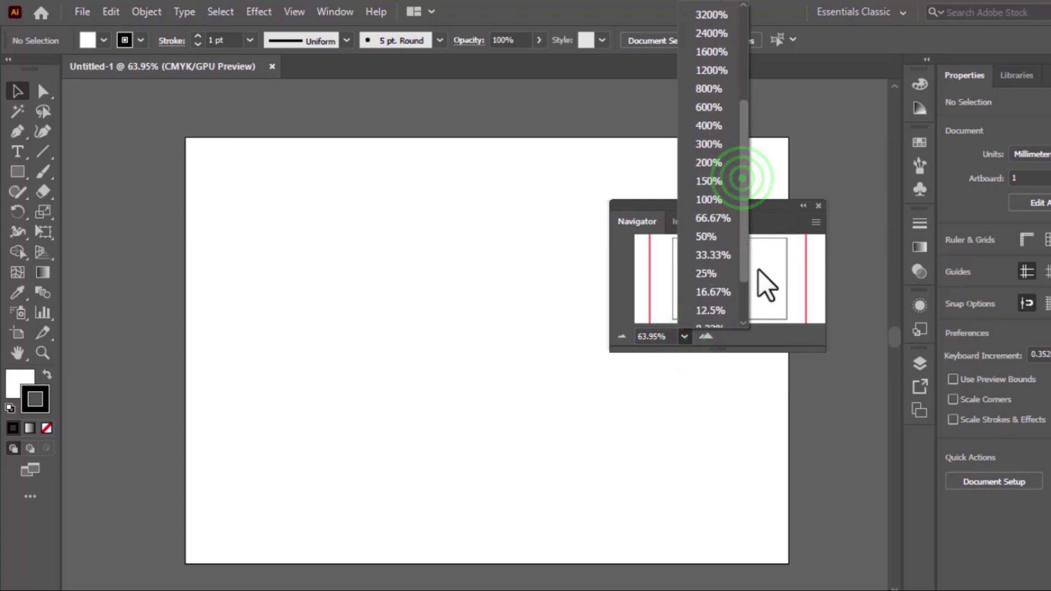
left_click(706, 236)
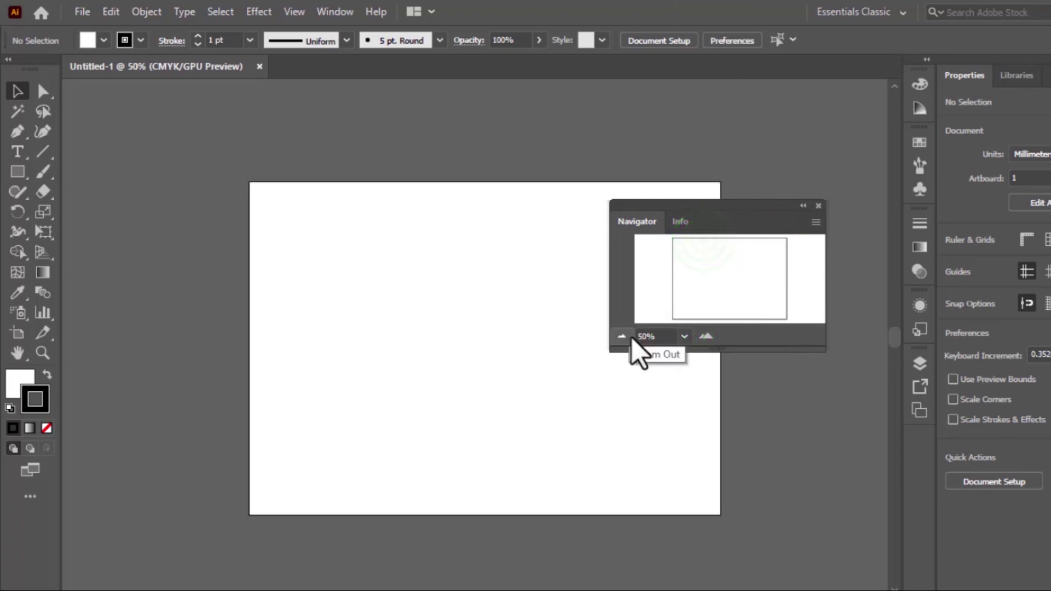
- Set the zoom preset in the Navigator panel to 16.67%, then back to 50%
left_click(684, 336)
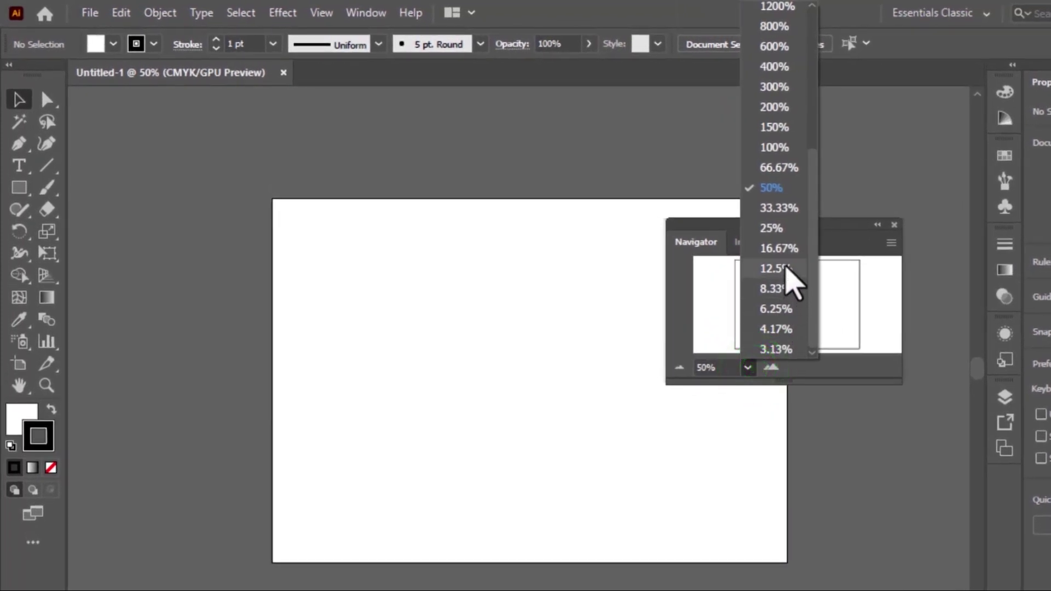
left_click(785, 249)
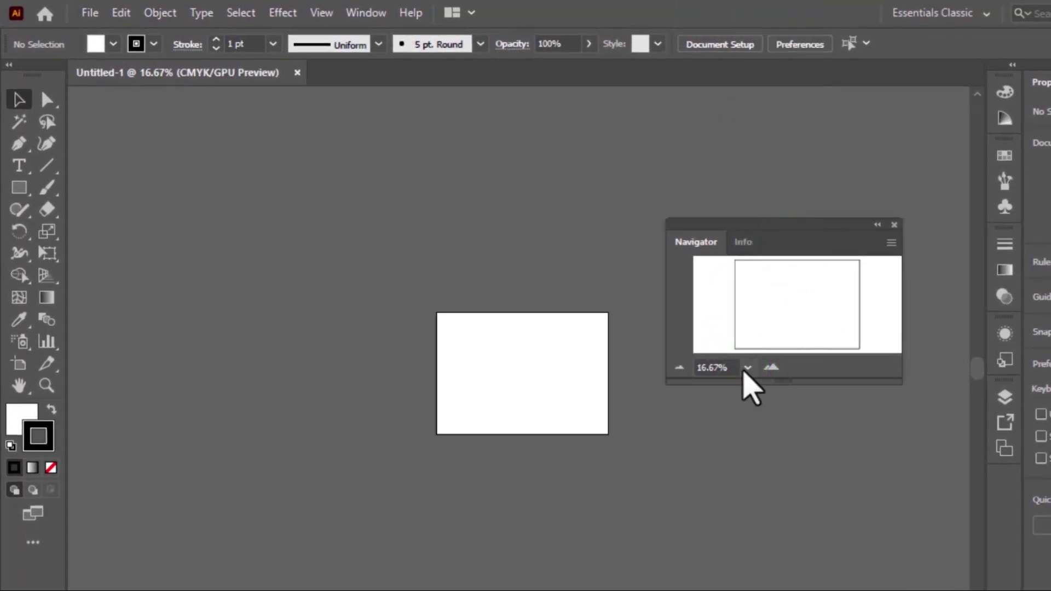
left_click(748, 367)
left_click(786, 187)
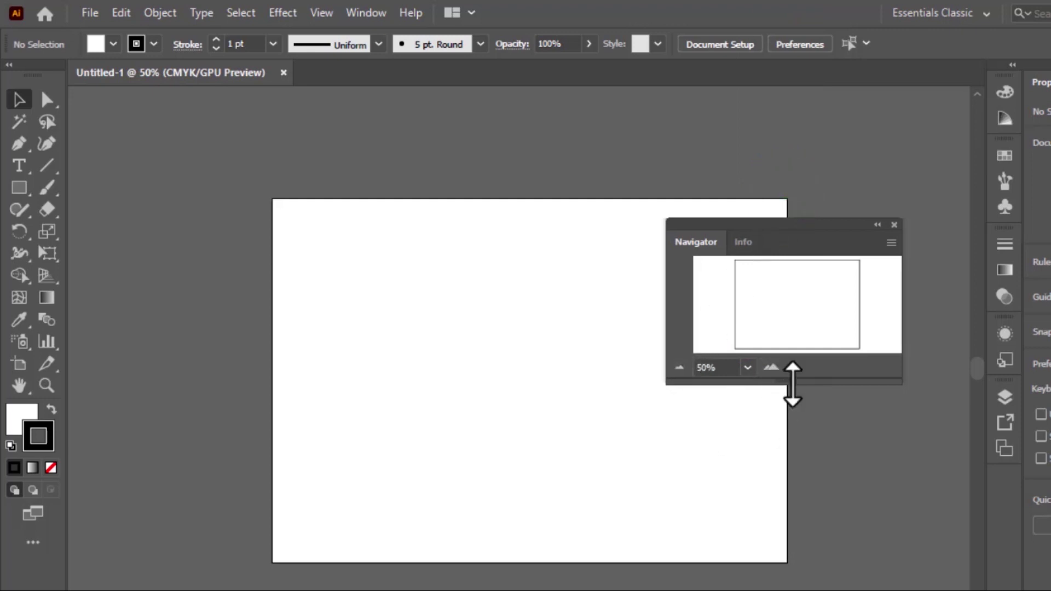
- Zoom out stepwise to 25% in the Navigator panel, then zoom in stepwise to 100%
left_click(680, 369)
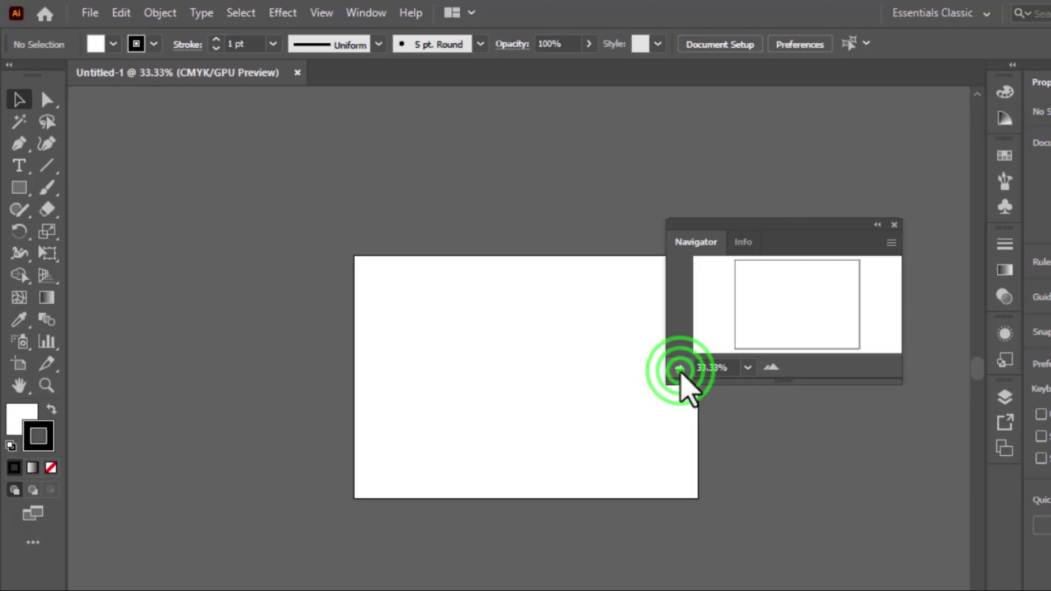
left_click(681, 369)
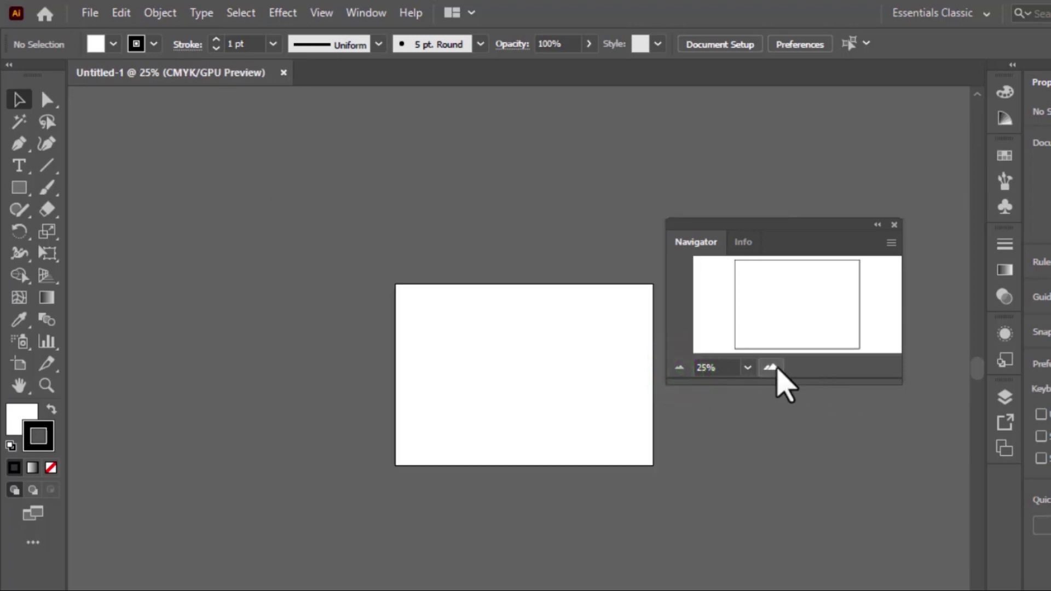
left_click(773, 367)
left_click(772, 367)
left_click(773, 367)
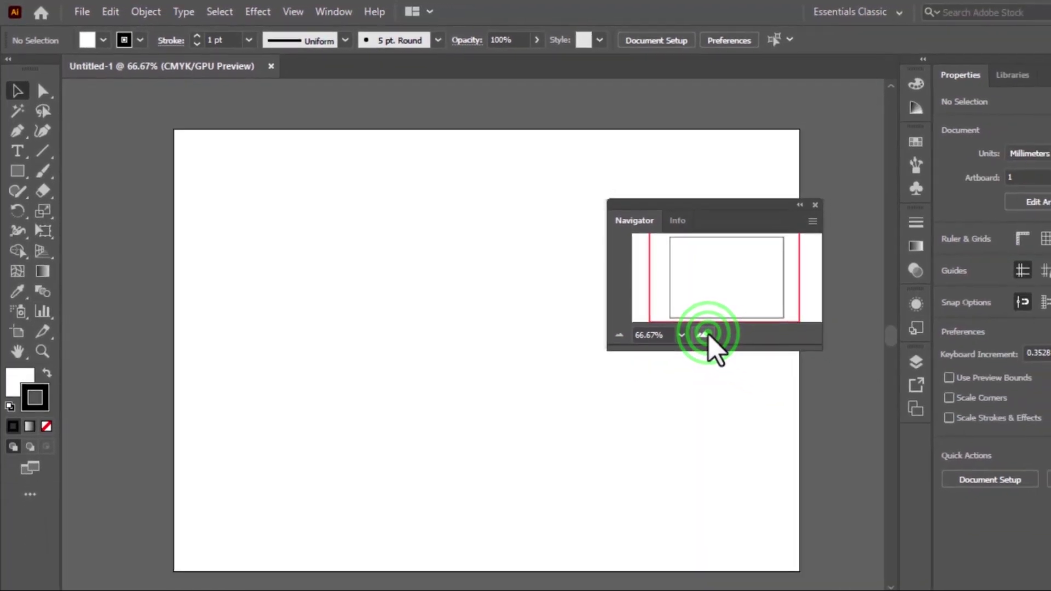
left_click(772, 367)
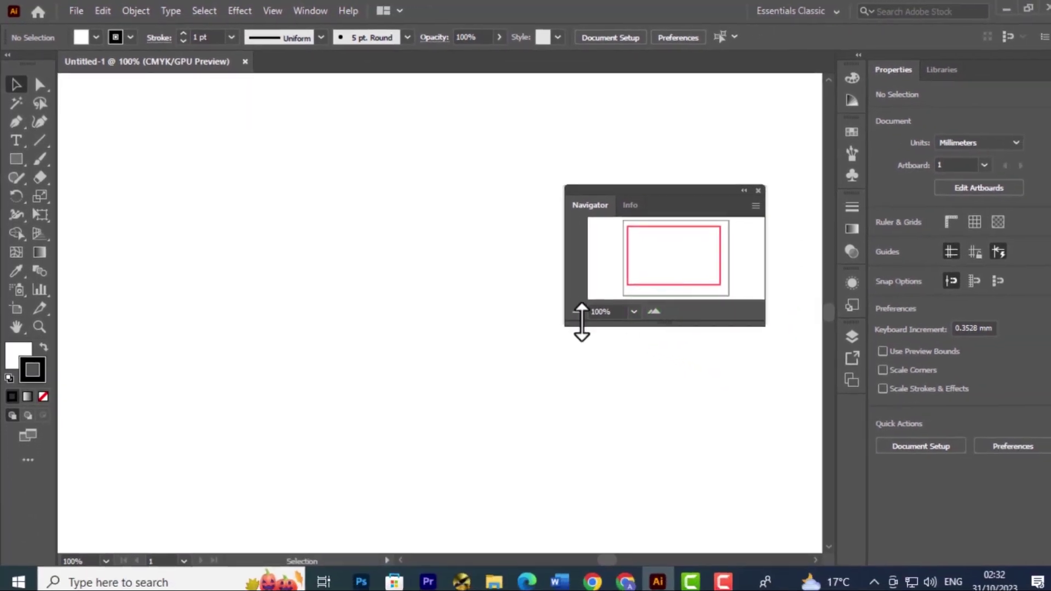
- Zoom out one level to 66.67% and close the Navigator panel
left_click(618, 336)
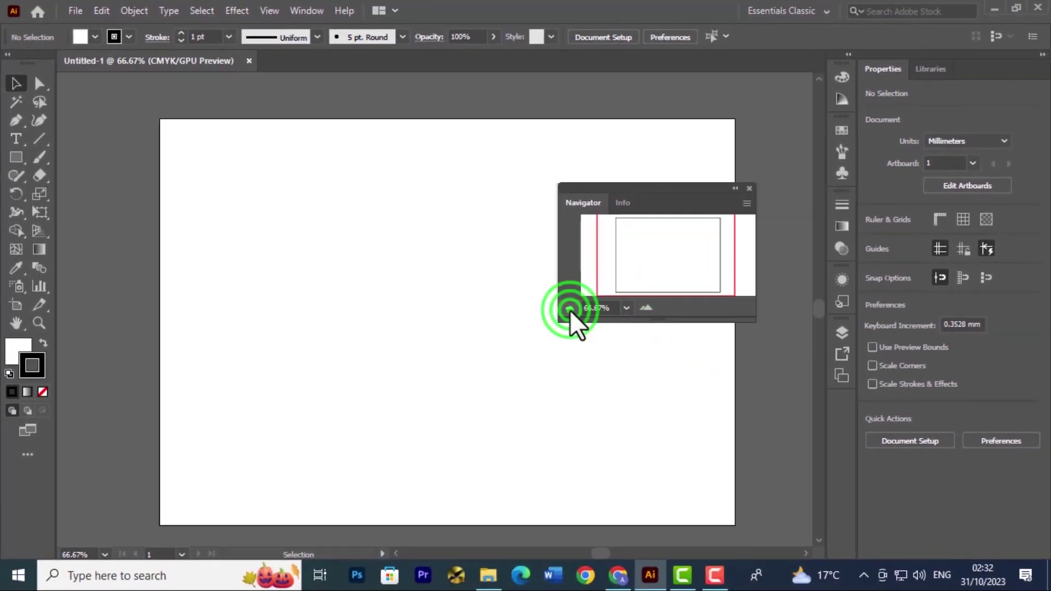
left_click(750, 187)
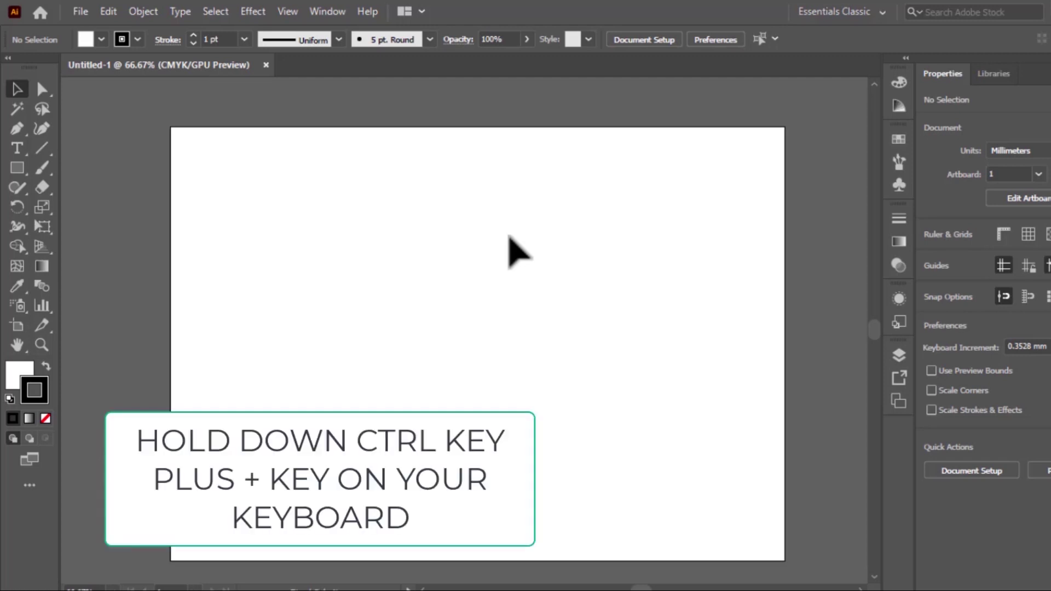
- Zoom in one level to 100% without the Navigator panel, then zoom out stepwise to 25%
key("ctrl+plus")
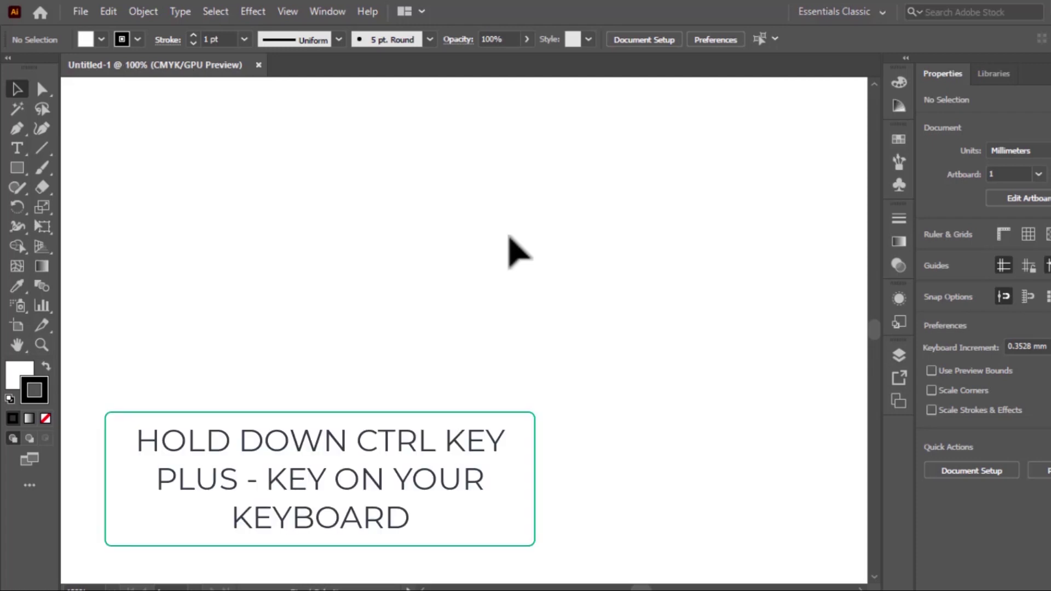
key("ctrl+minus")
key("ctrl+minus")
key("ctrl+minus")
key("ctrl+minus")
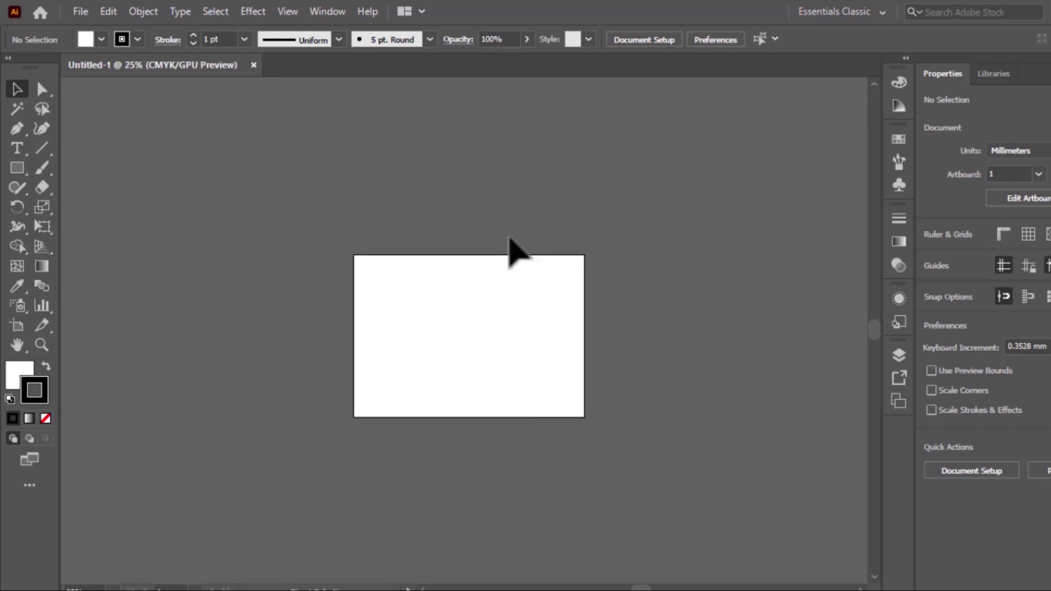
- Zoom in on the artboard by a few levels, then step back out to 50%
key("ctrl+plus")
key("ctrl+plus")
key("ctrl+plus")
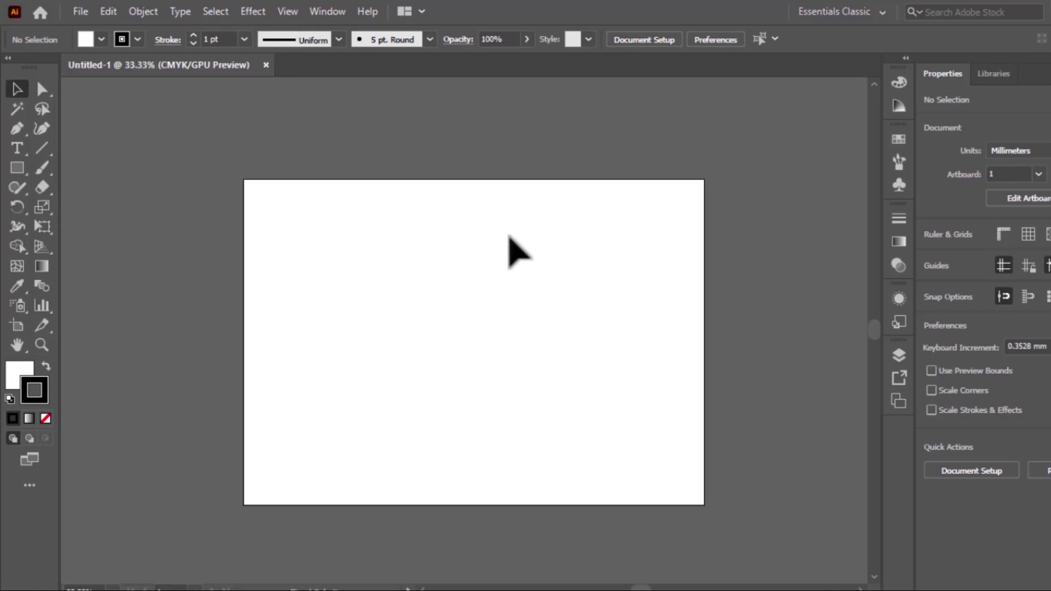
key("ctrl+minus")
key("ctrl+minus")
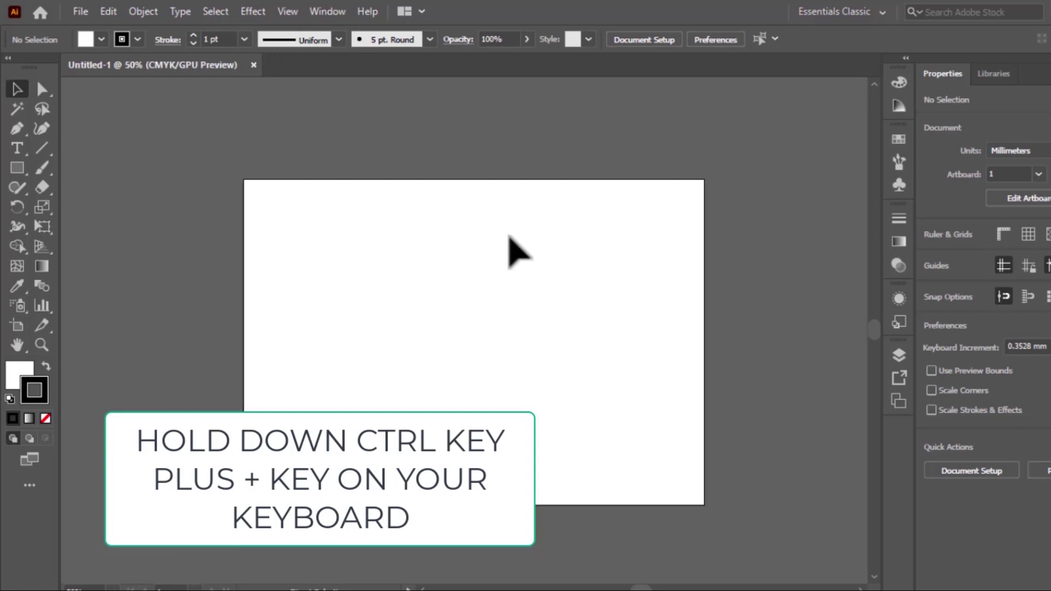
- Zoom out to 25%, then fit the whole artboard in the document window
key("ctrl+minus")
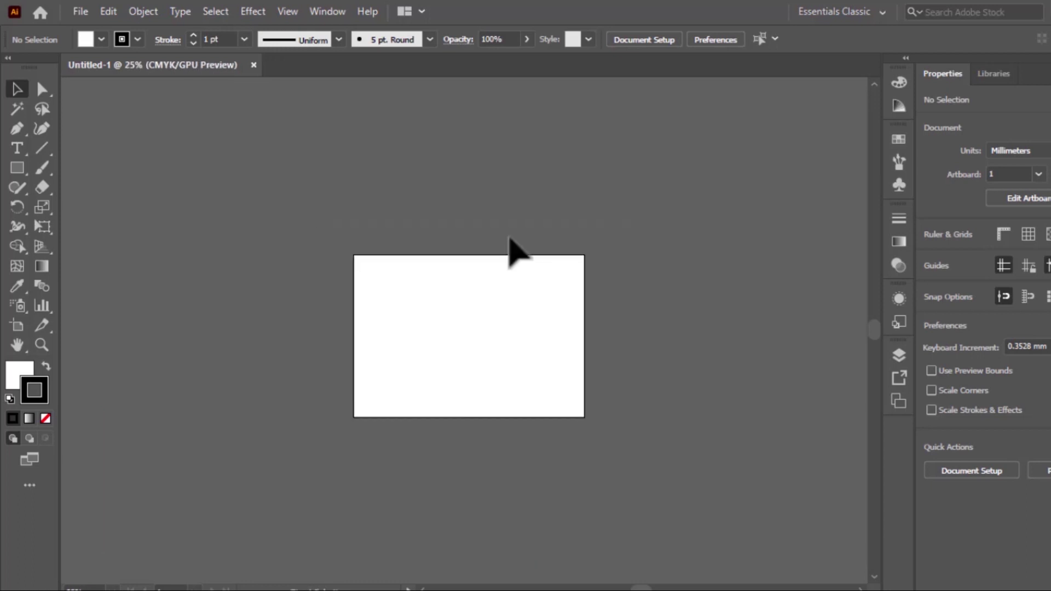
key("ctrl+0")
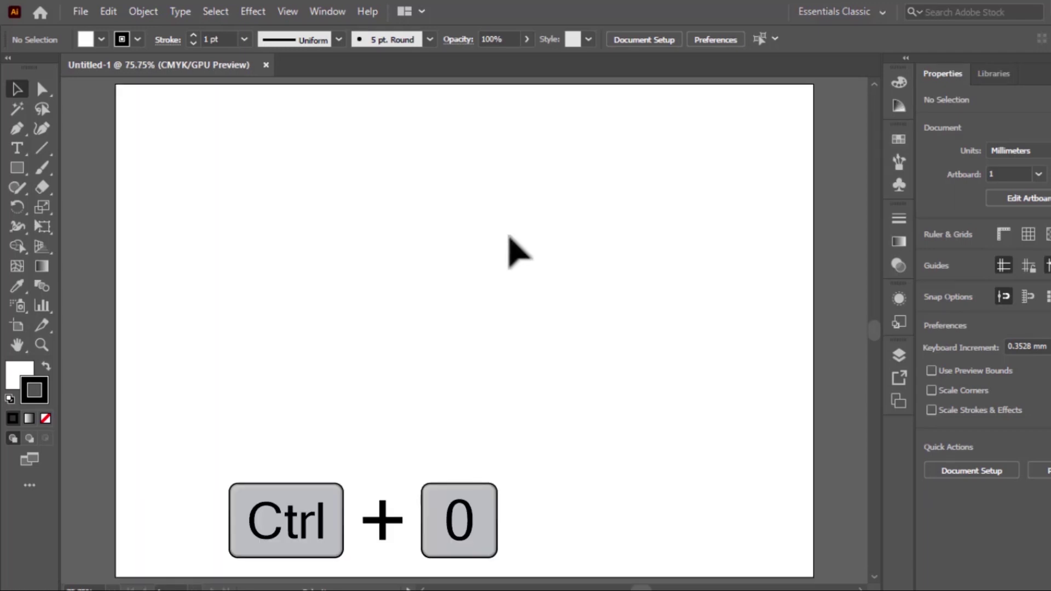